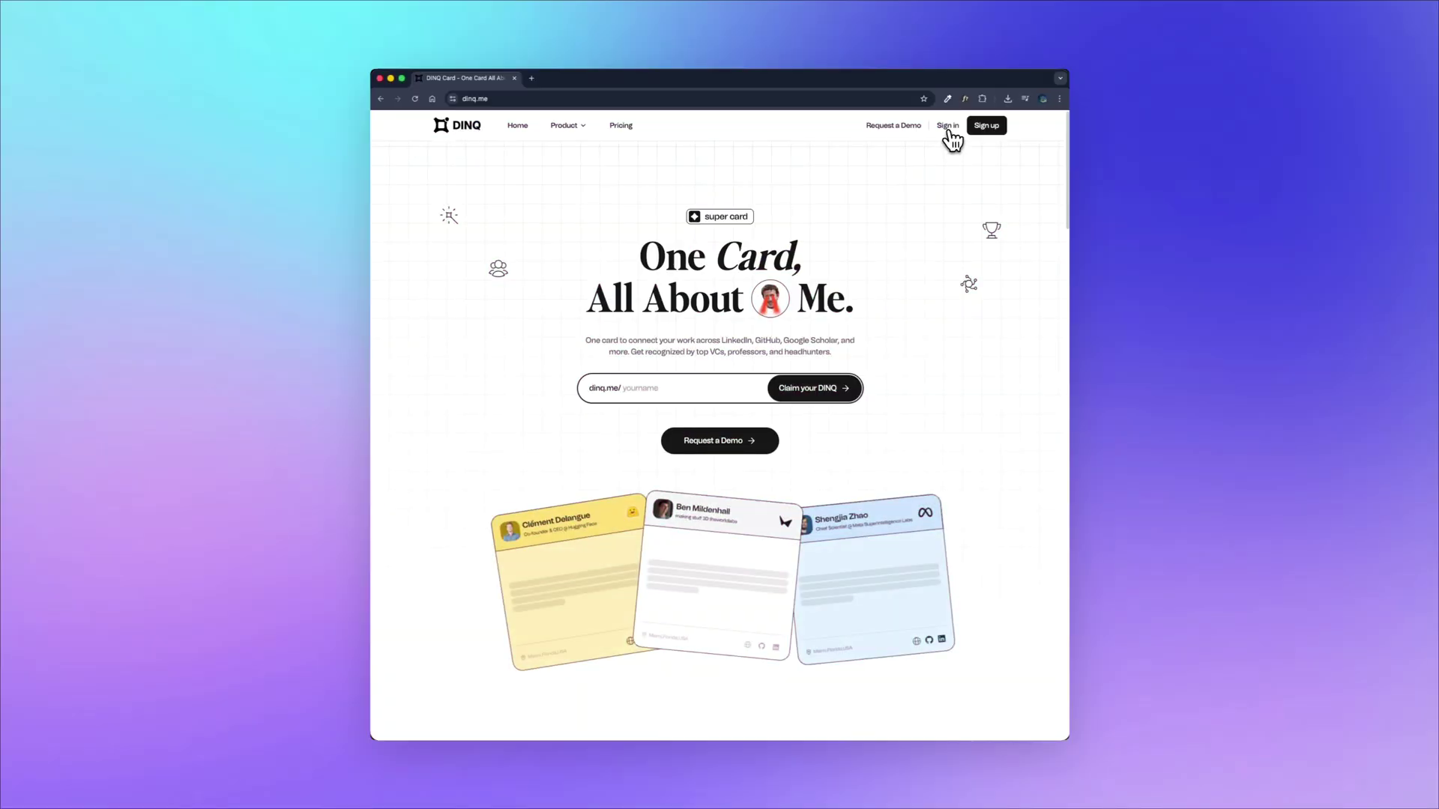
# - Sign in to DINQ using the GitHub account
pyautogui.click(948, 128)
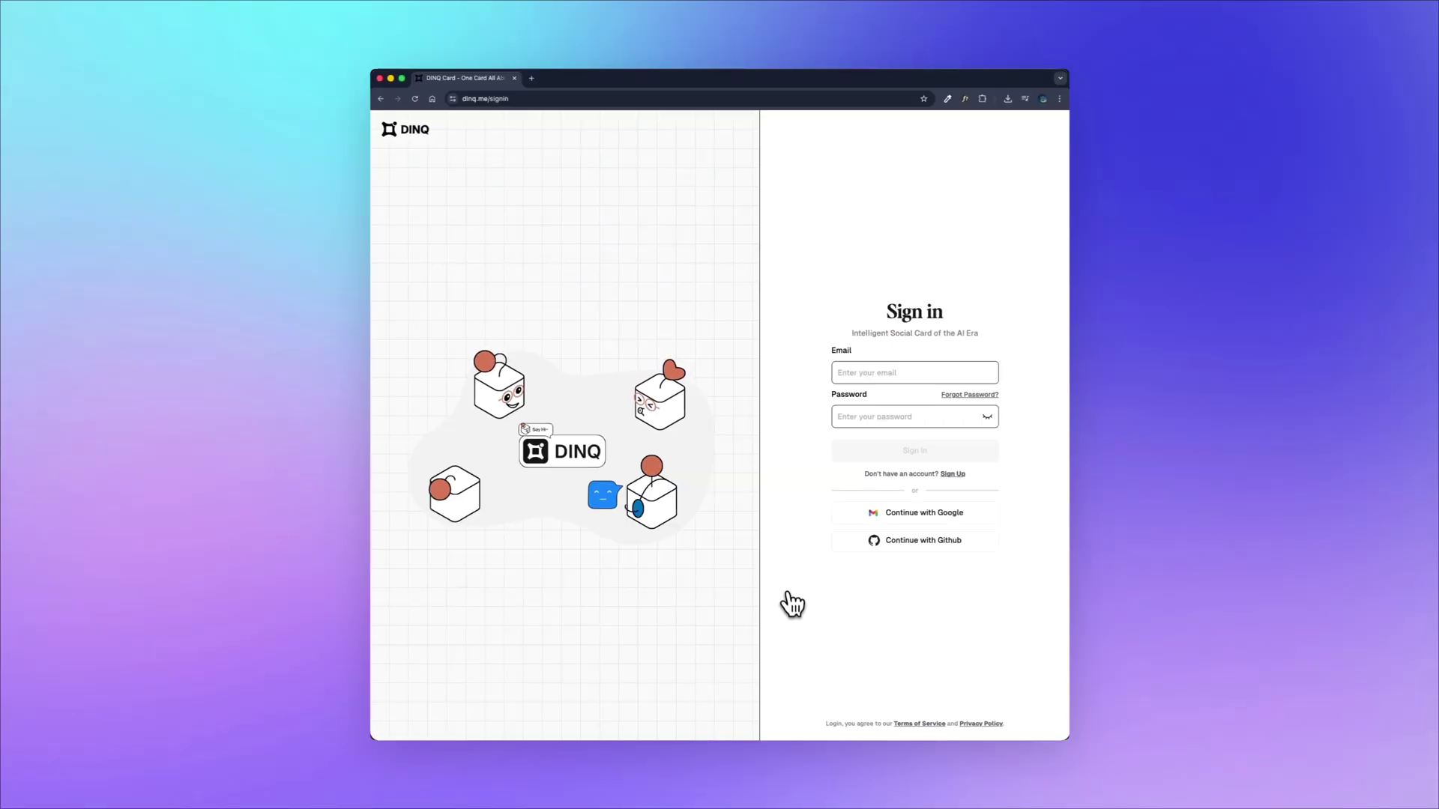
pyautogui.click(937, 553)
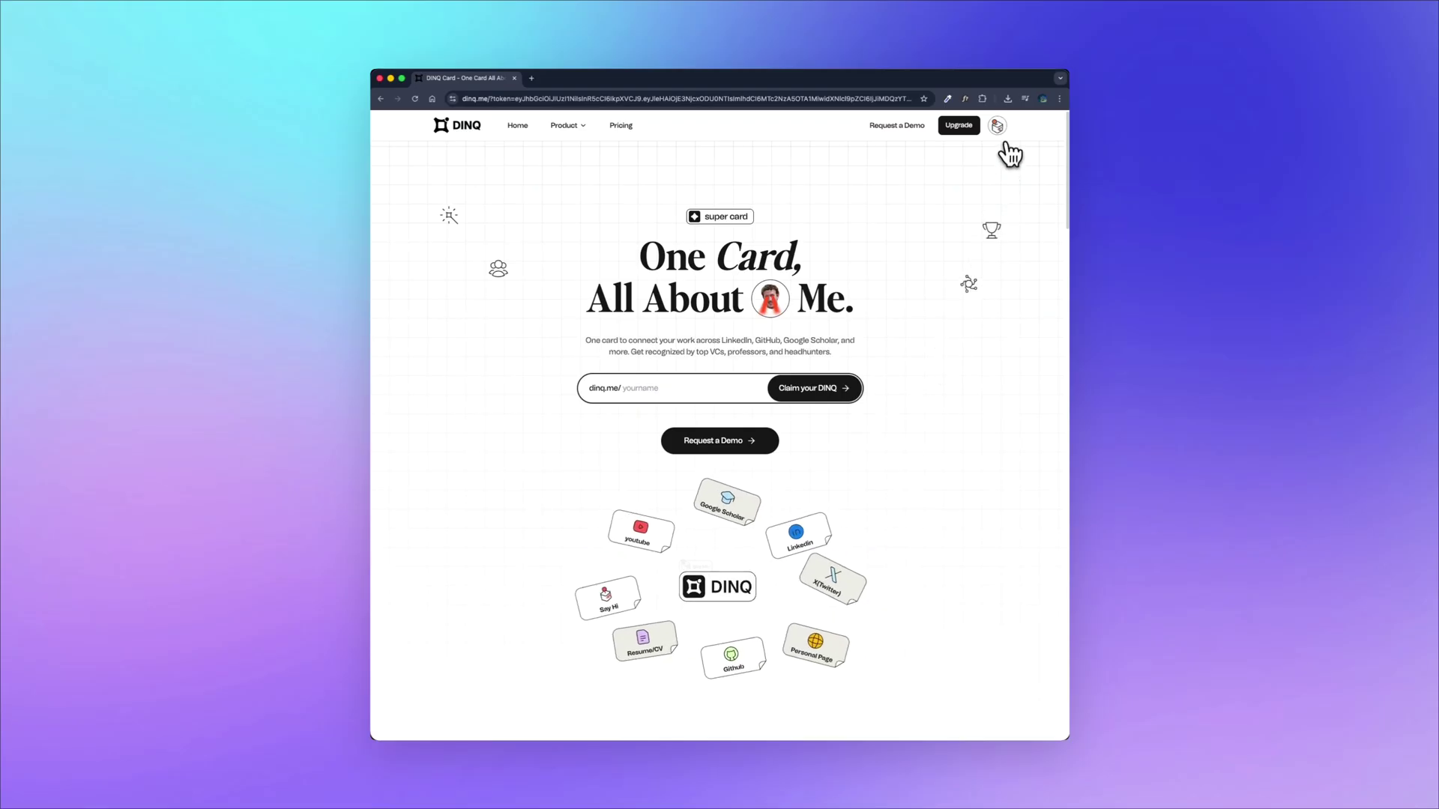
# - Claim dinq.me/mirayatech, upload the resume PDF and generate the card with LinkedIn and GitHub linked
pyautogui.write('mirayatech')
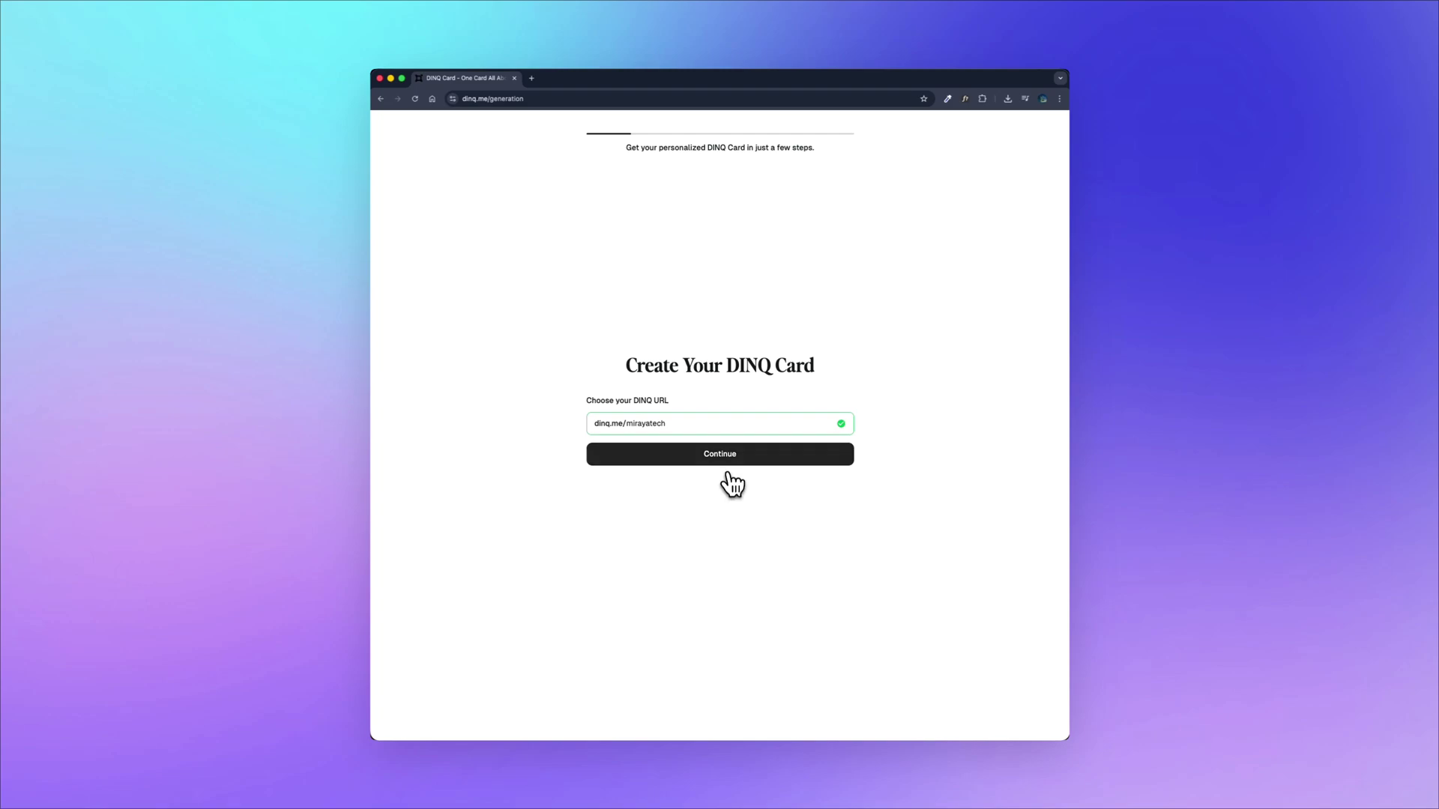
pyautogui.click(726, 457)
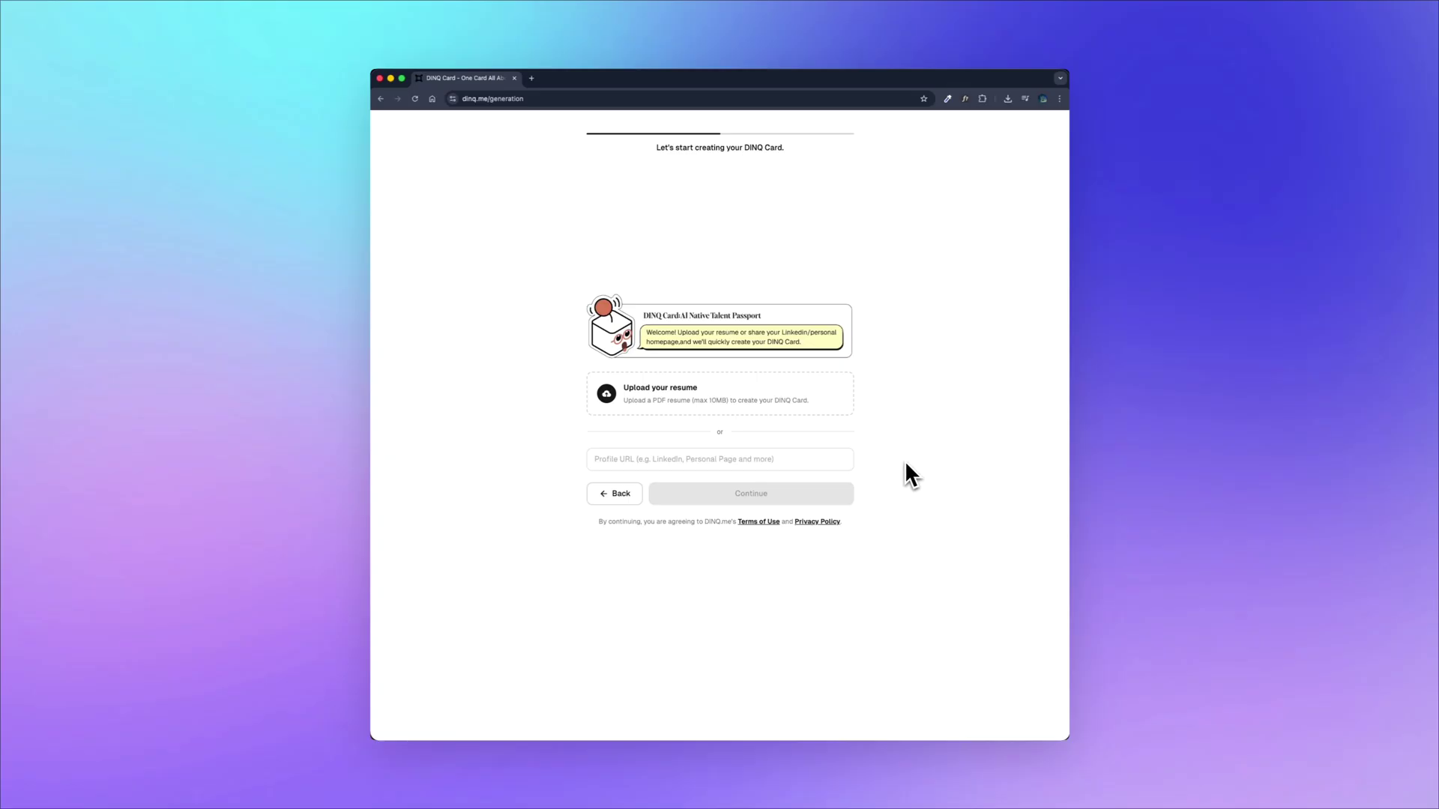
pyautogui.click(608, 392)
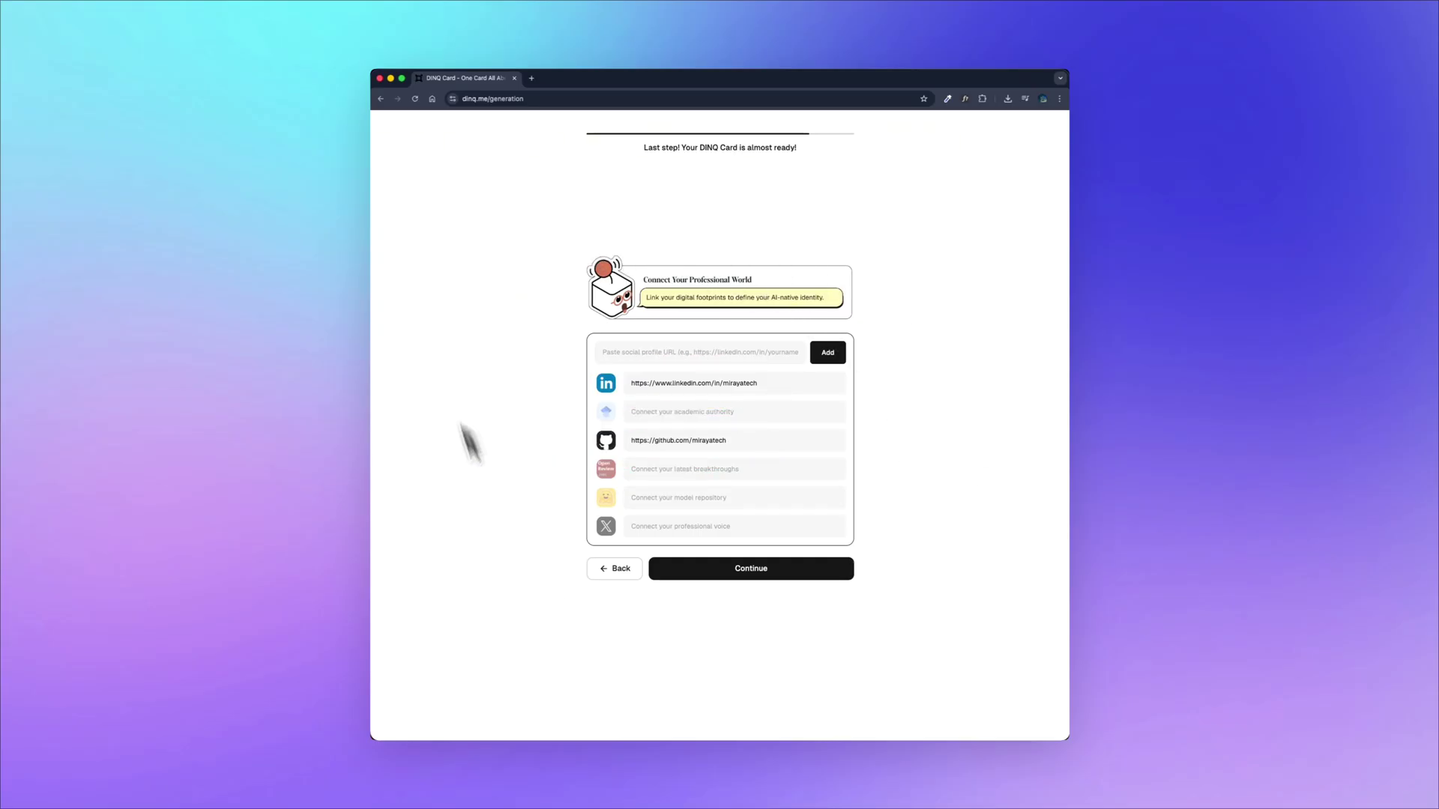
pyautogui.click(796, 575)
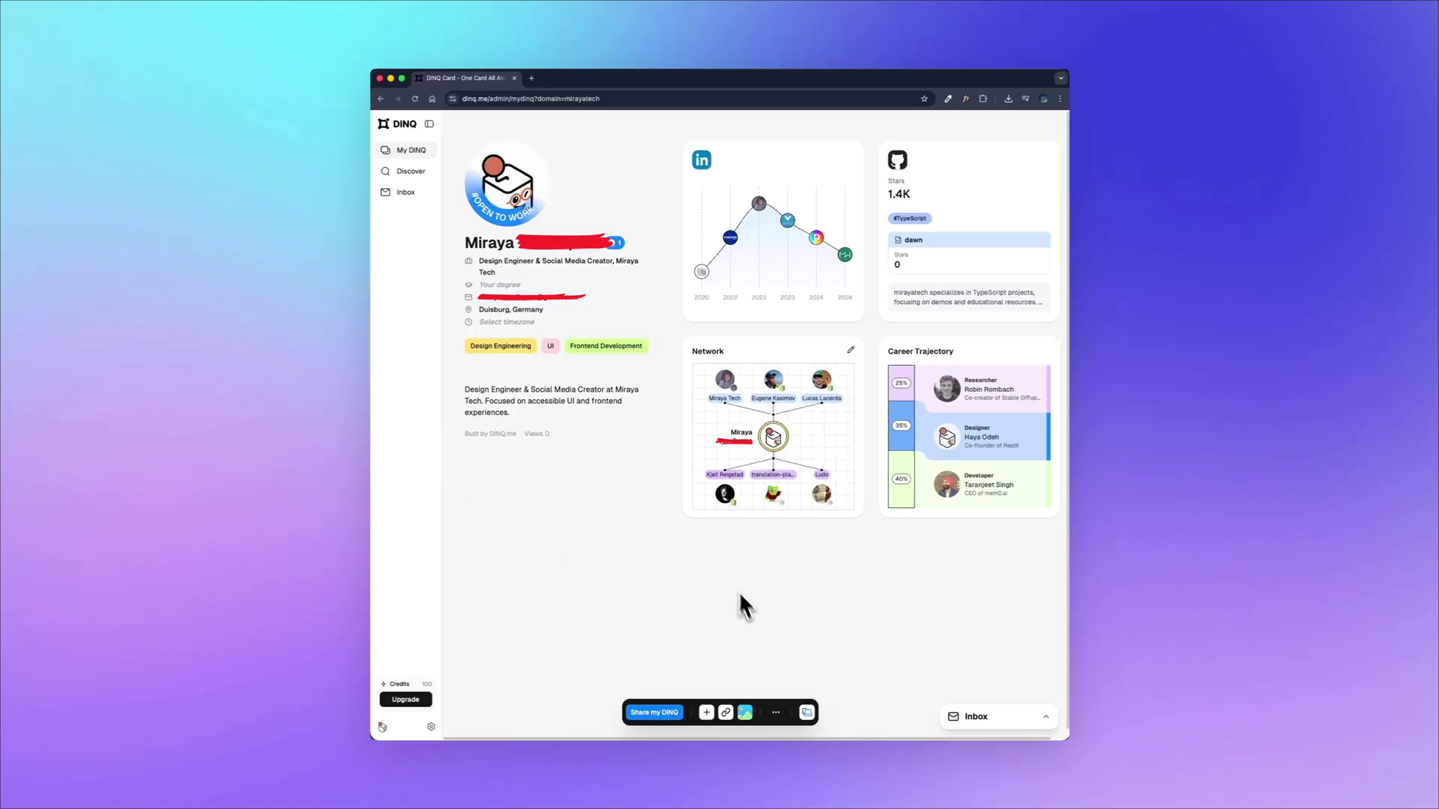
# - Rename the profile to Miraya Tech, edit the contact e-mail and start replacing the profile picture
pyautogui.click(783, 718)
pyautogui.click(772, 684)
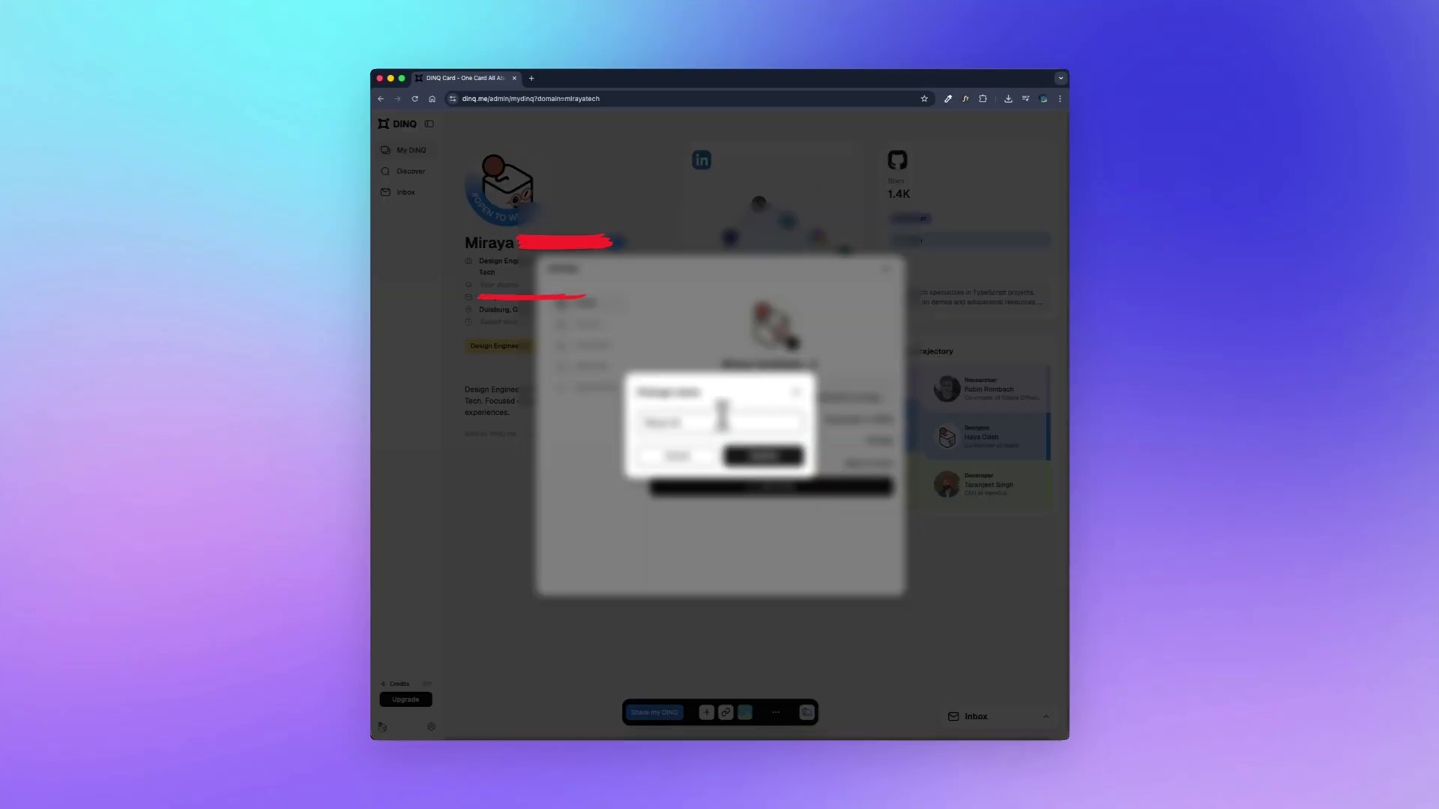
pyautogui.click(584, 324)
pyautogui.click(592, 387)
pyautogui.press('Escape')
pyautogui.click(524, 299)
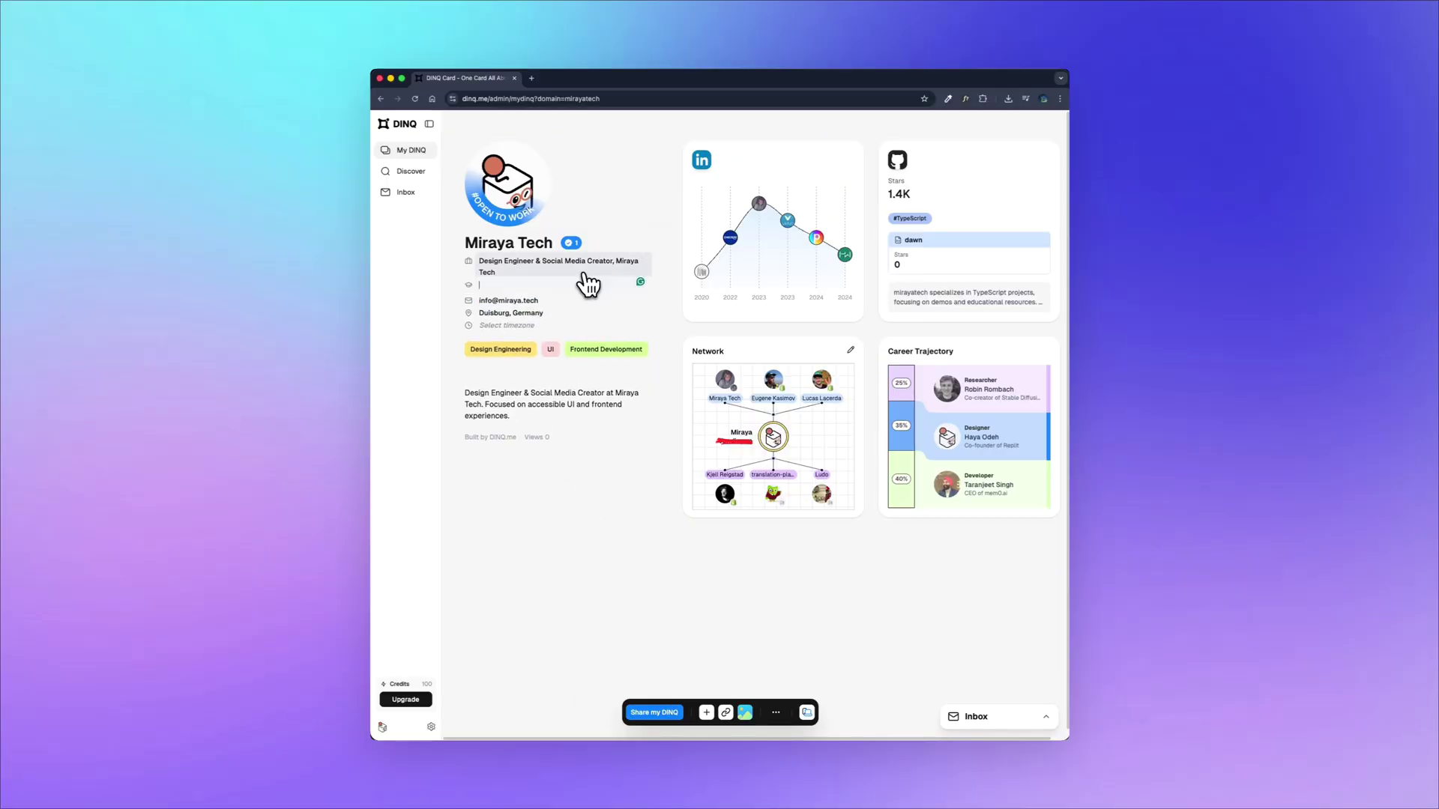
pyautogui.click(706, 712)
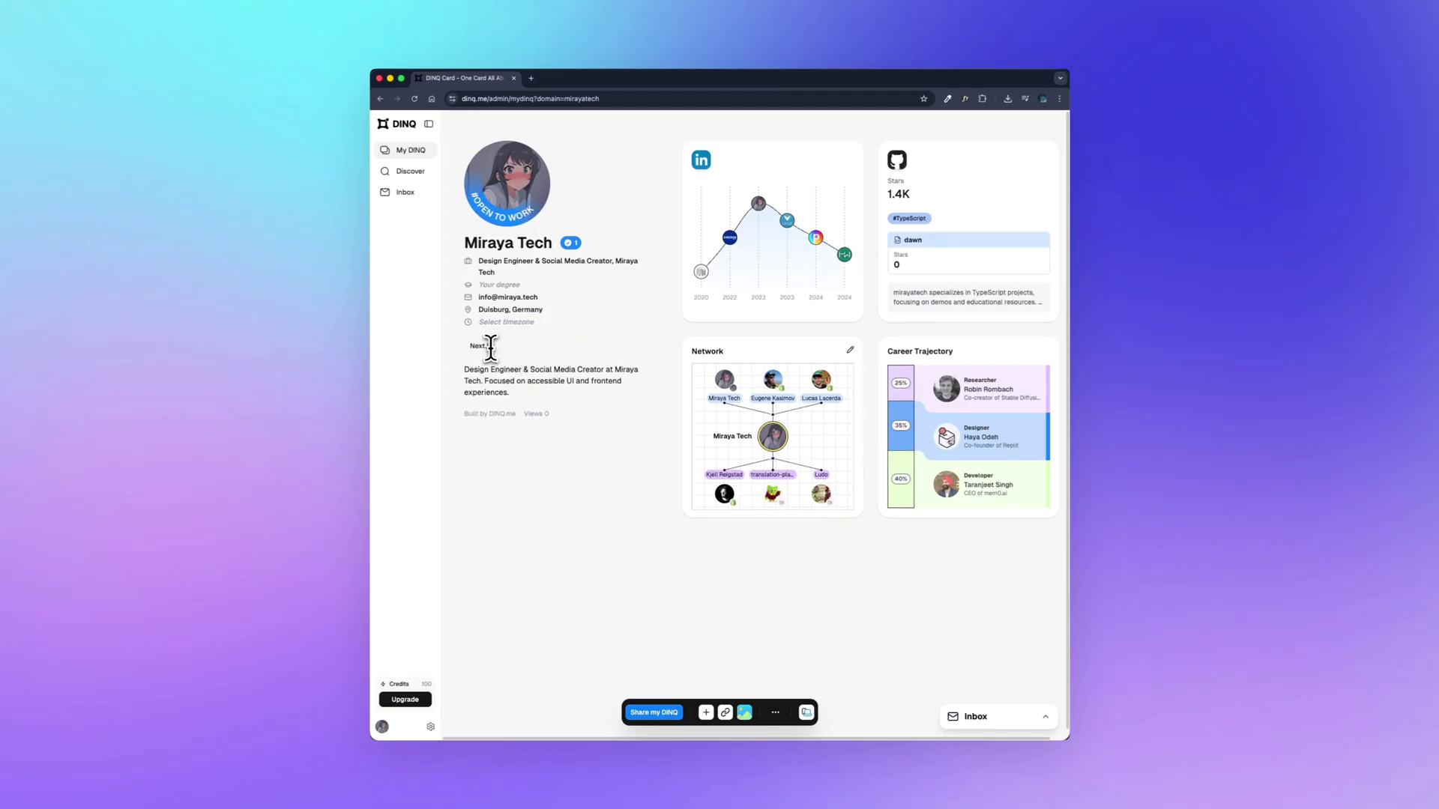
# - Add the TypeScript, Tailwind CSS and Convex tags to the profile
pyautogui.write('cript')
pyautogui.press('Return')
pyautogui.write('Tailwind CSS')
pyautogui.press('Return')
pyautogui.write('Convex')
pyautogui.press('Return')
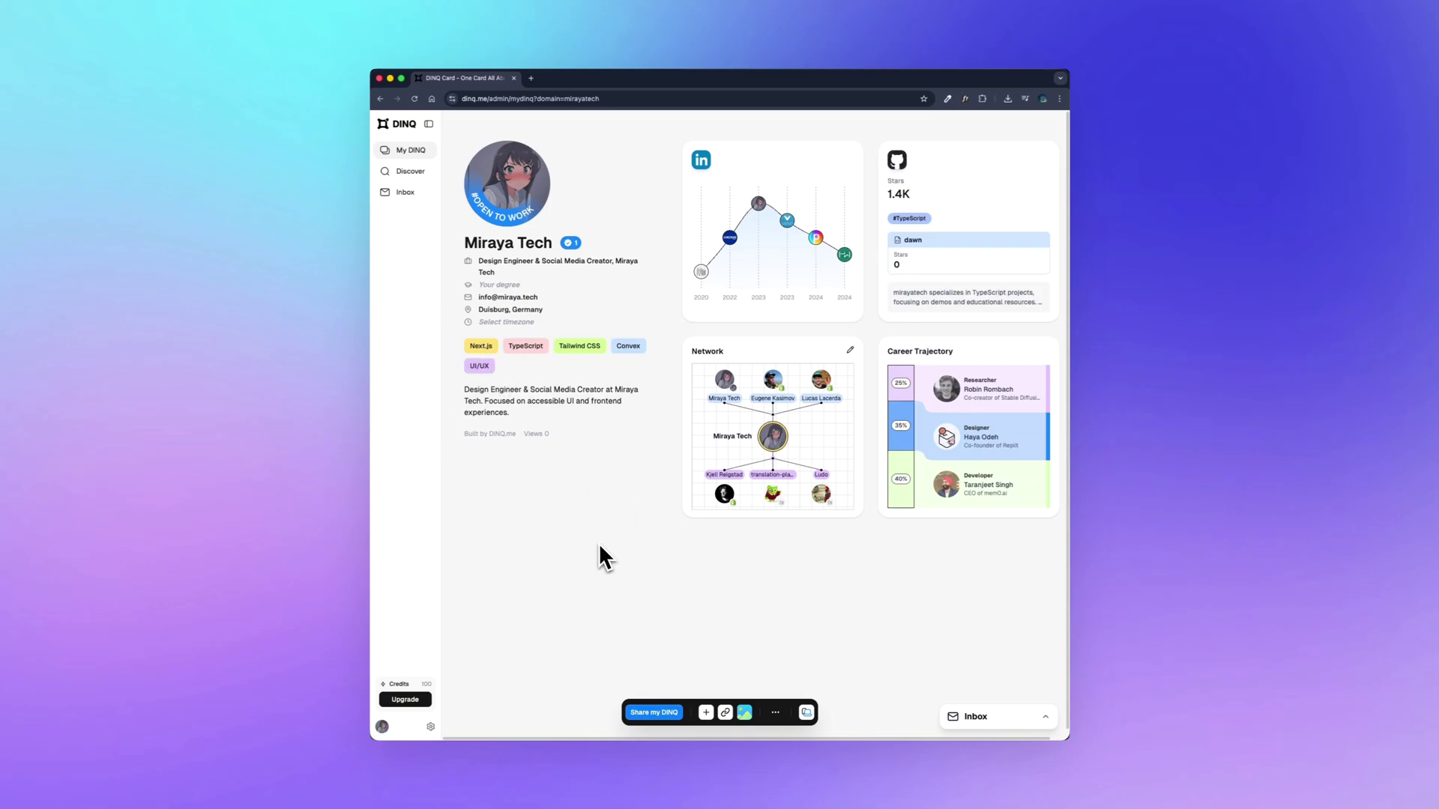
# - Insert the desk-setup photo from the image folders as a new image card
pyautogui.click(743, 712)
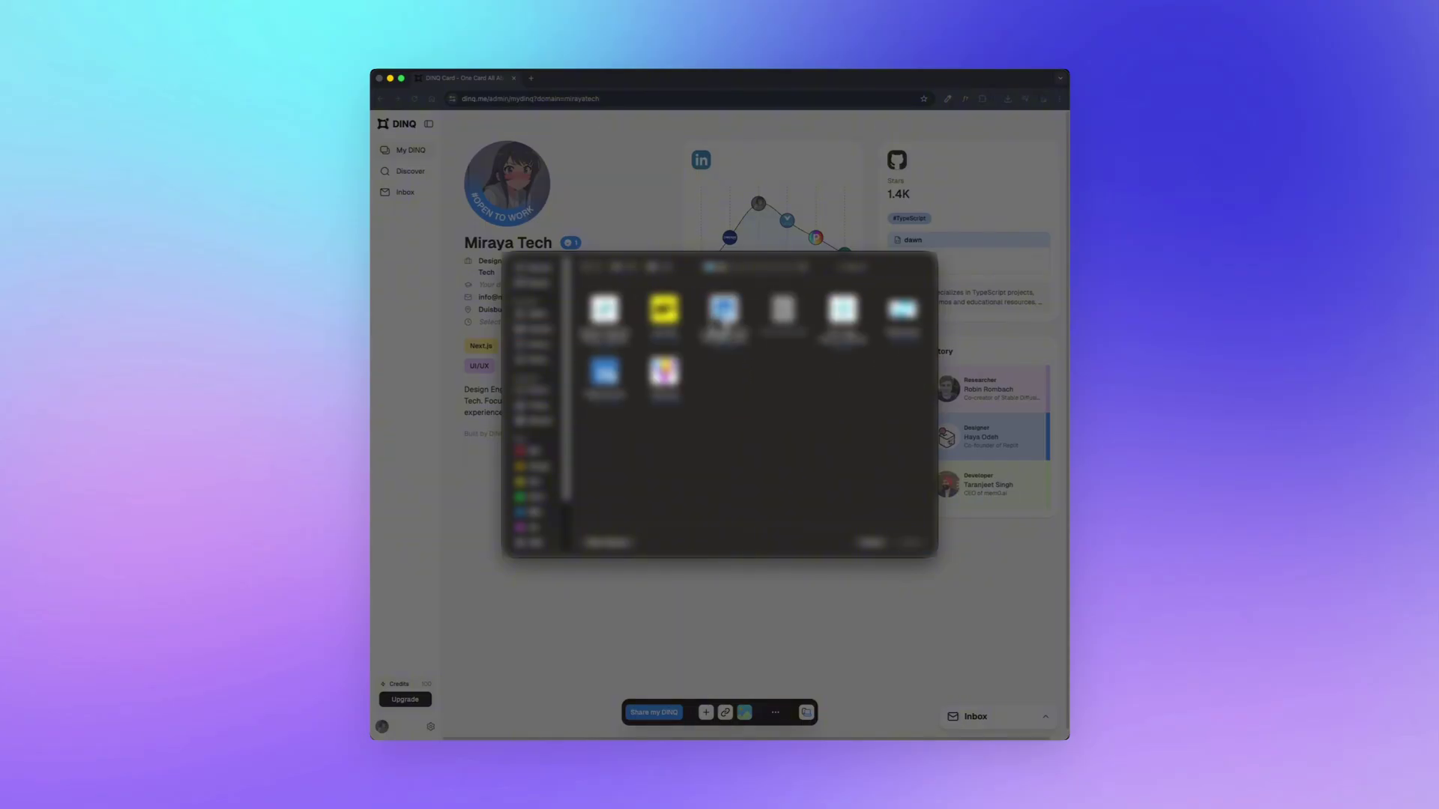
pyautogui.doubleClick(724, 308)
pyautogui.doubleClick(664, 308)
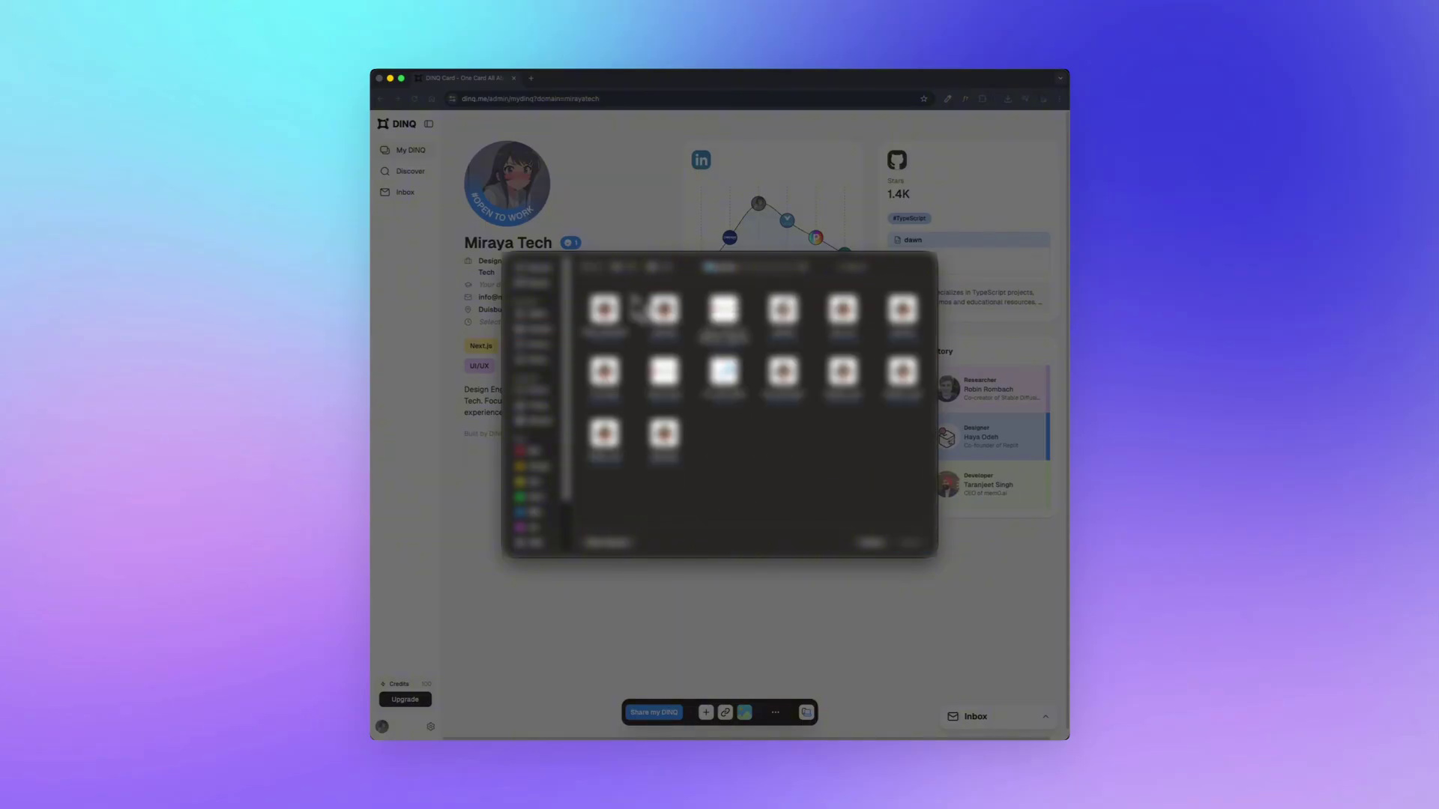
pyautogui.scroll(-2, 750, 405)
pyautogui.doubleClick(847, 389)
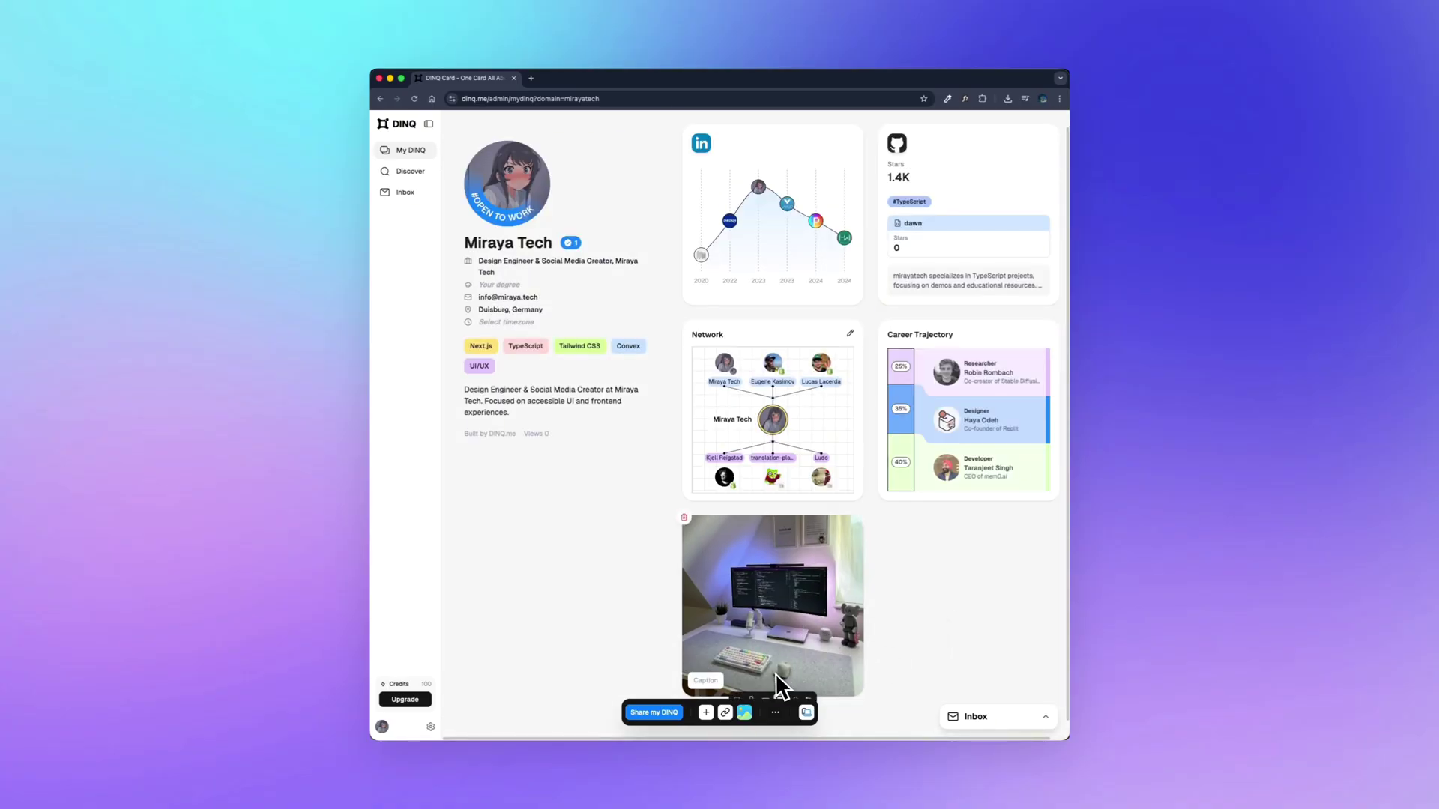
# - Make the photo card a small square and move it to the top of the grid
pyautogui.scroll(-1, 777, 684)
pyautogui.click(766, 686)
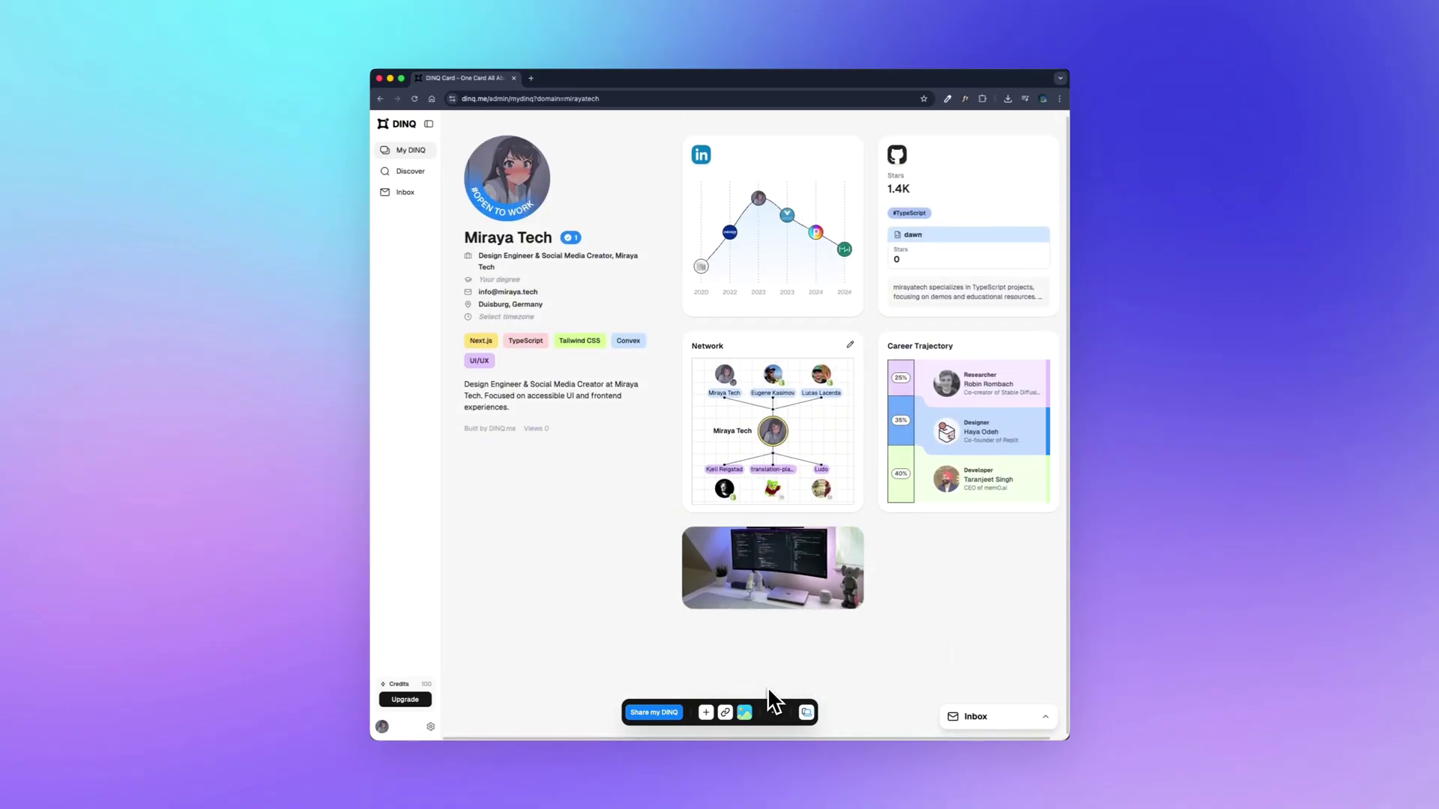
pyautogui.click(738, 614)
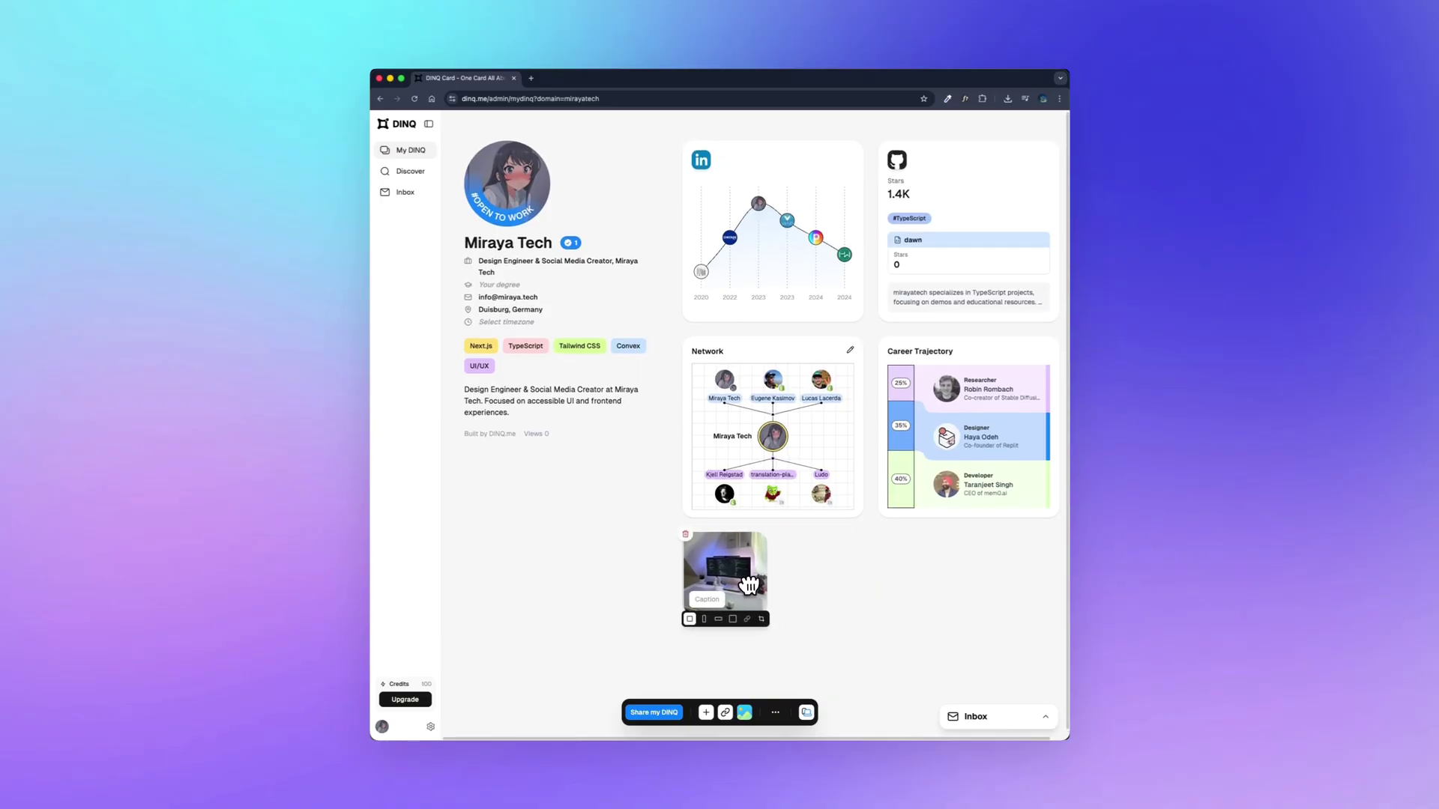
pyautogui.moveTo(747, 590); pyautogui.dragTo(780, 225)
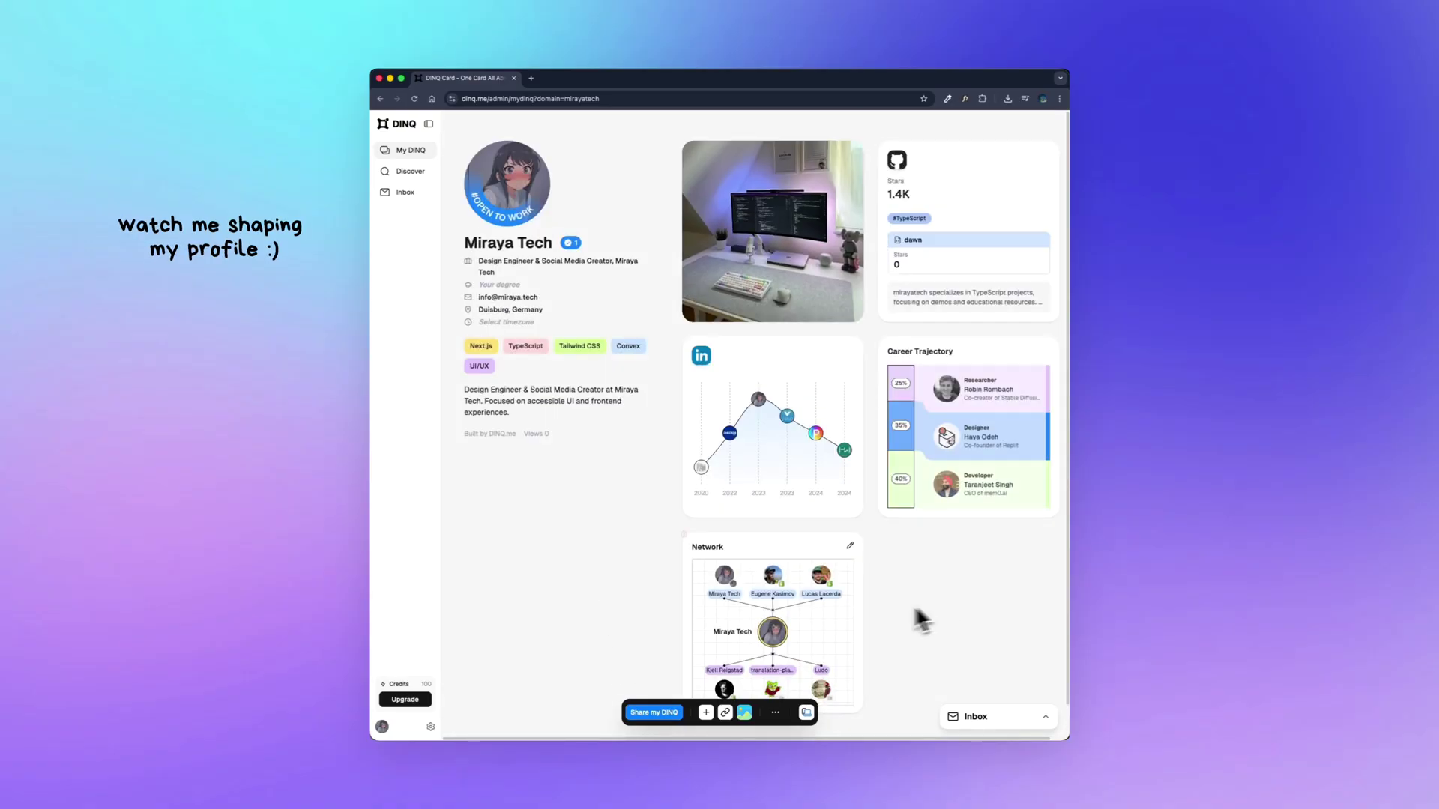
# - Shrink the LinkedIn and other cards to compact tiles, placing LinkedIn at the top right
pyautogui.click(947, 328)
pyautogui.click(752, 524)
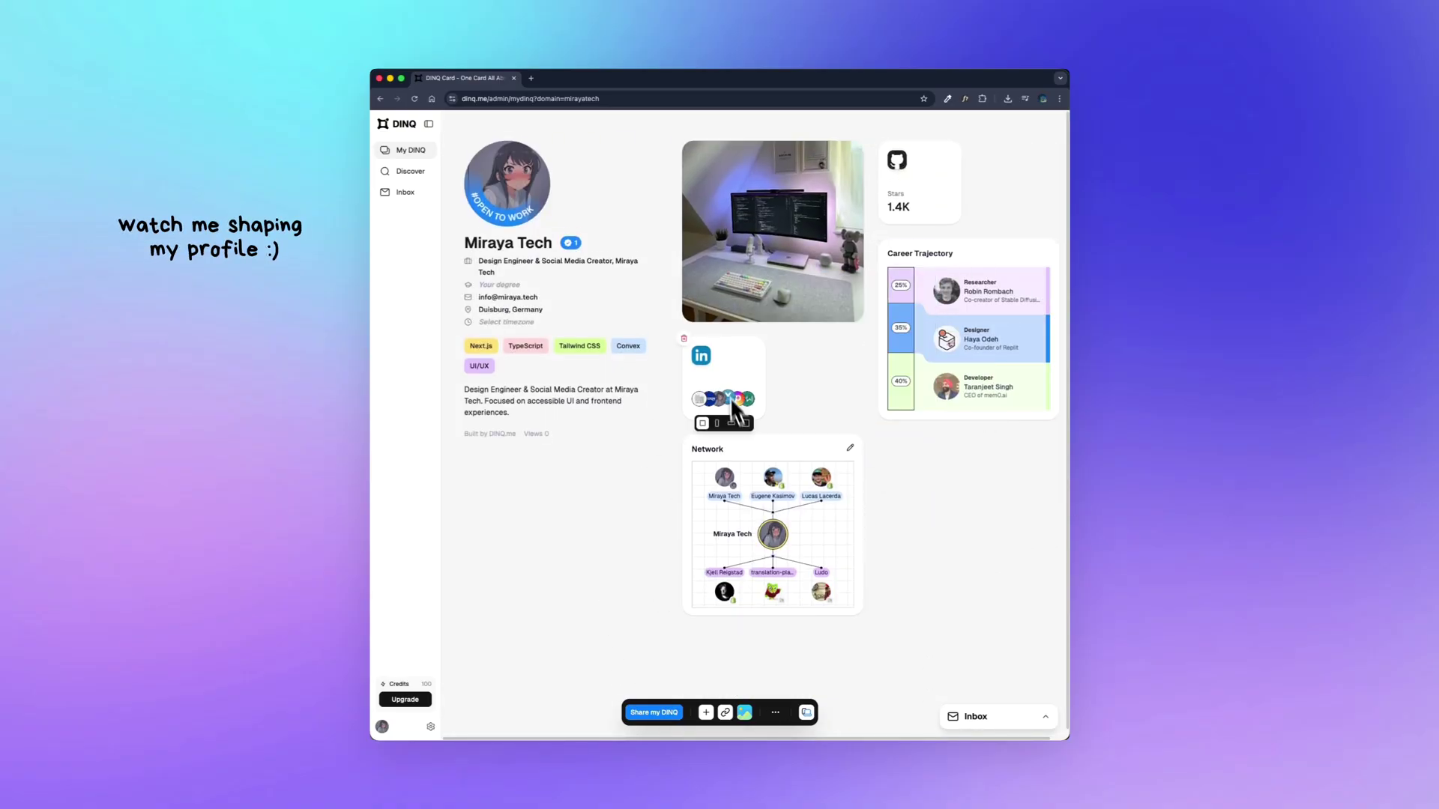
pyautogui.moveTo(700, 360); pyautogui.dragTo(1017, 180)
pyautogui.click(975, 330)
# - Add Instagram and YouTube cards to the Miraya Tech profile
pyautogui.click(705, 712)
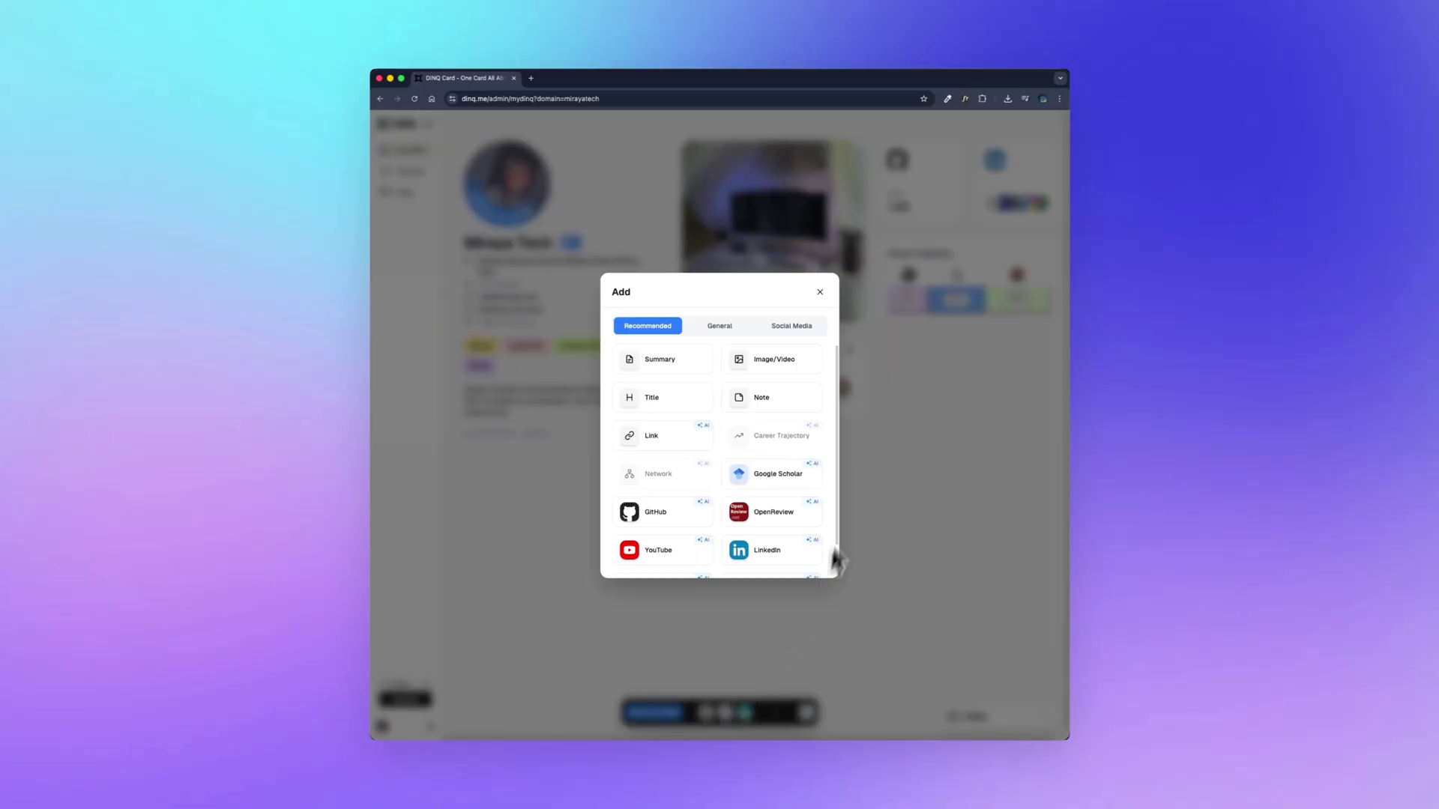
pyautogui.scroll(-3, 829, 553)
pyautogui.click(626, 508)
pyautogui.click(799, 461)
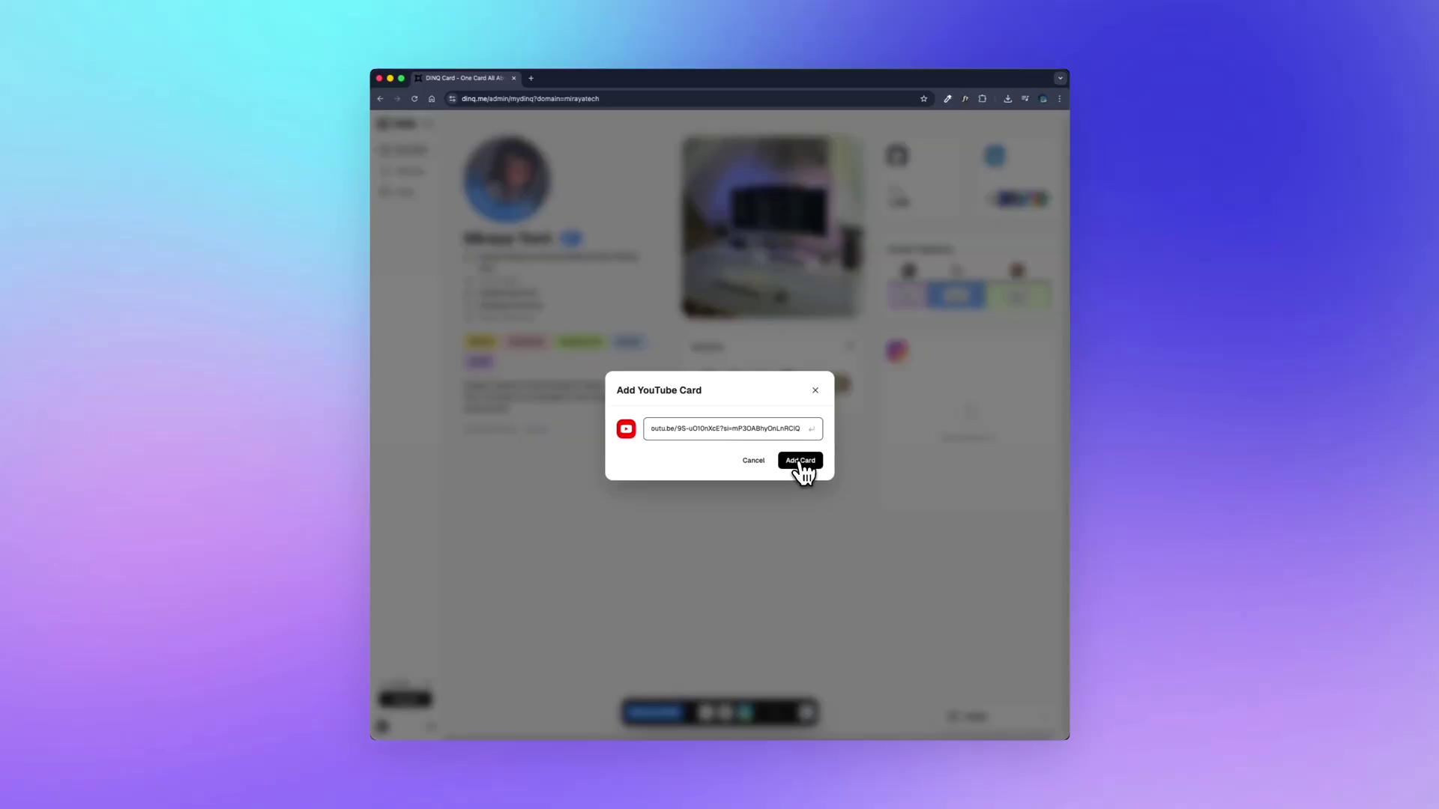
pyautogui.click(799, 460)
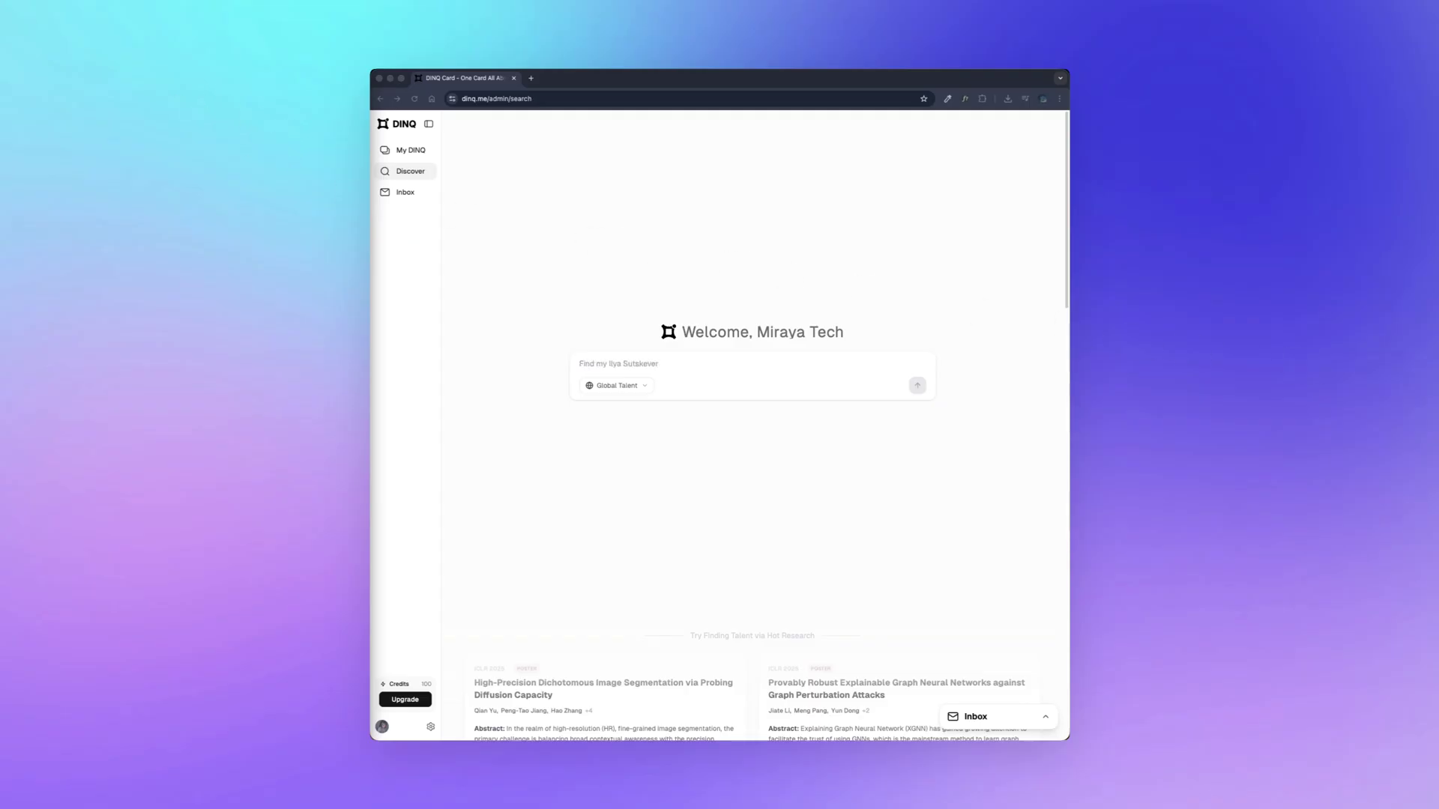
# - Run a Discover talent search for 'Design Engineer'
pyautogui.click(565, 632)
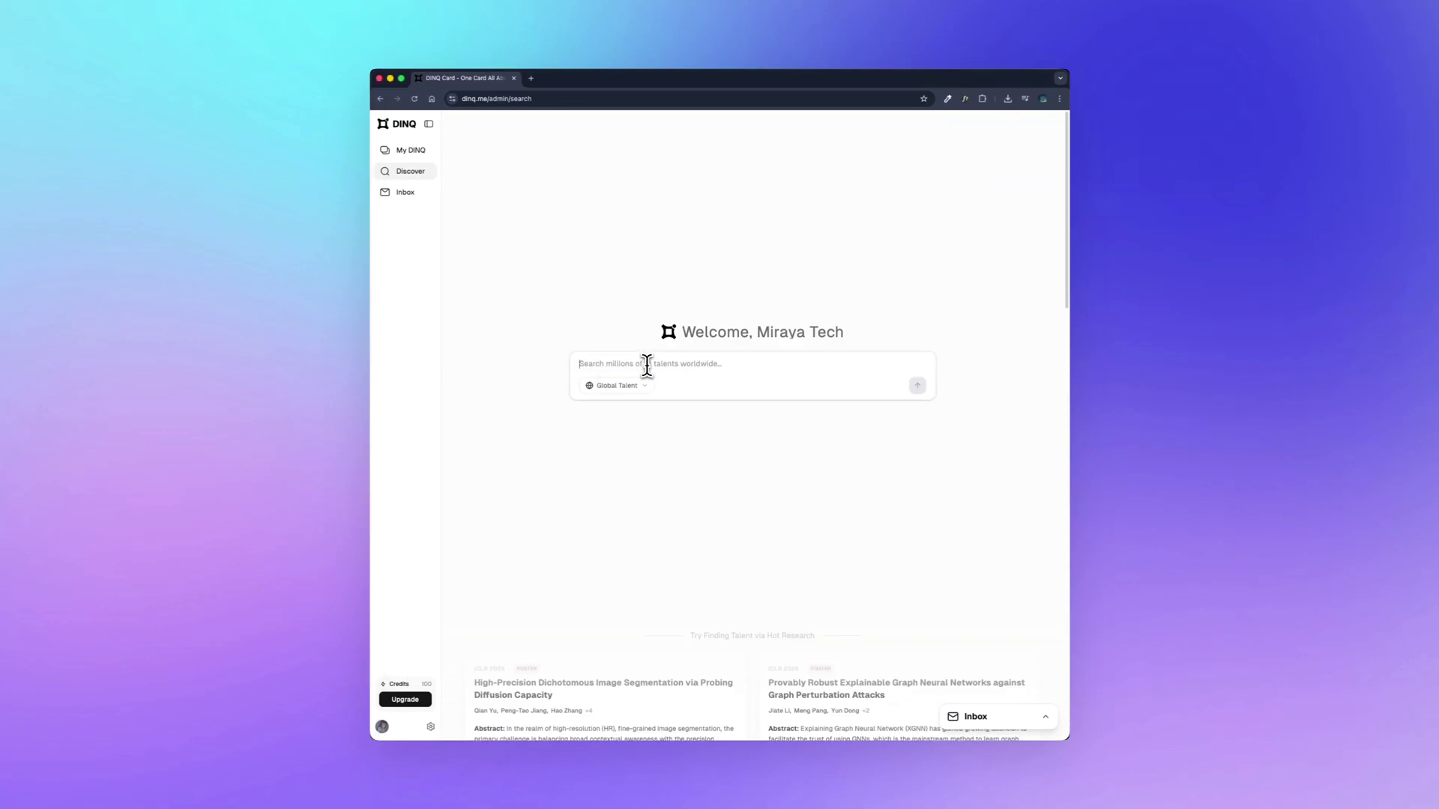
pyautogui.write('Design Engineer')
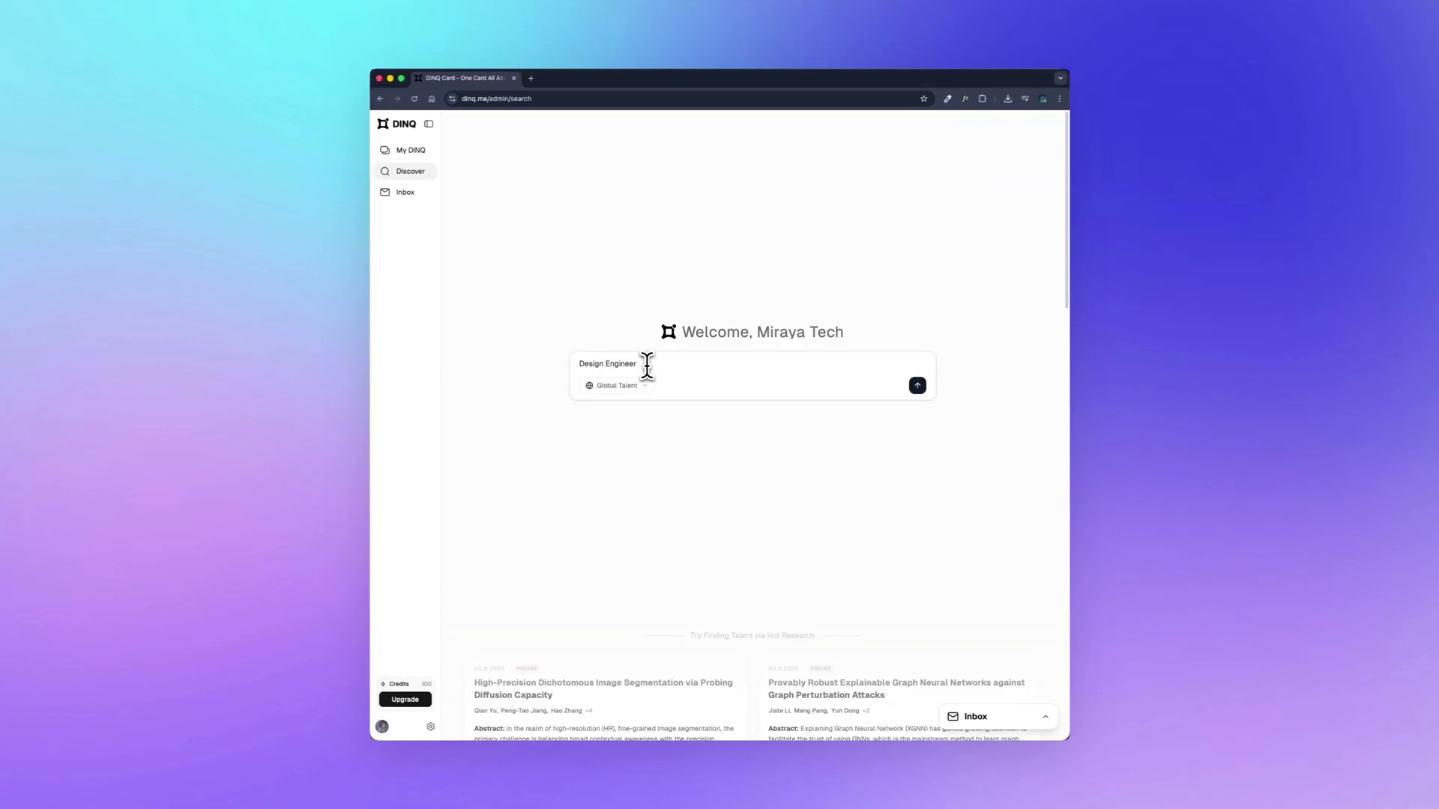
pyautogui.click(917, 385)
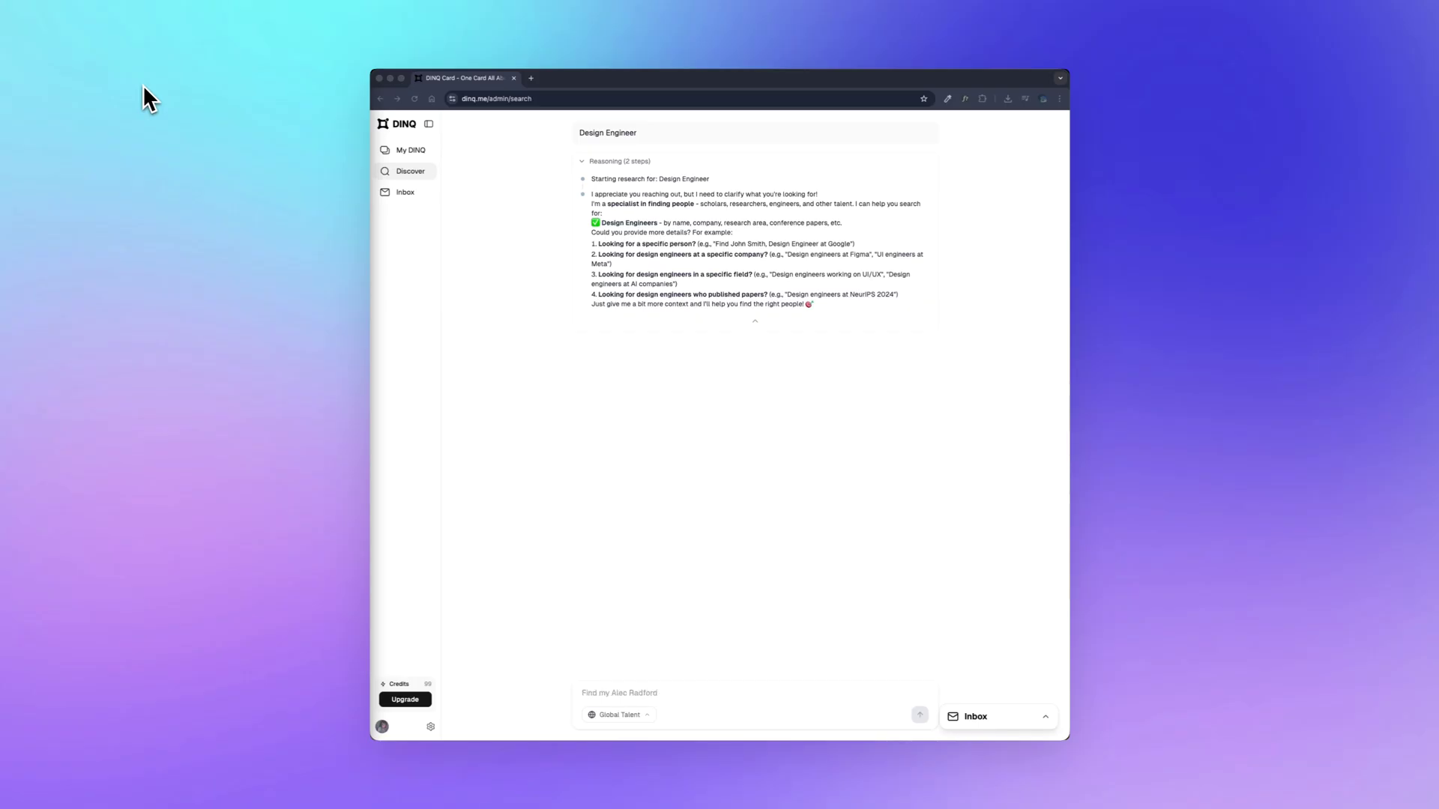
# - Submit the pasted detailed design-engineer query and open two candidates' profiles
pyautogui.write('Find Design Engineers / Frontend Engineers focused on React, Next.js, UI engineering, and design systems, working on real product interfaces.')
pyautogui.press('Return')
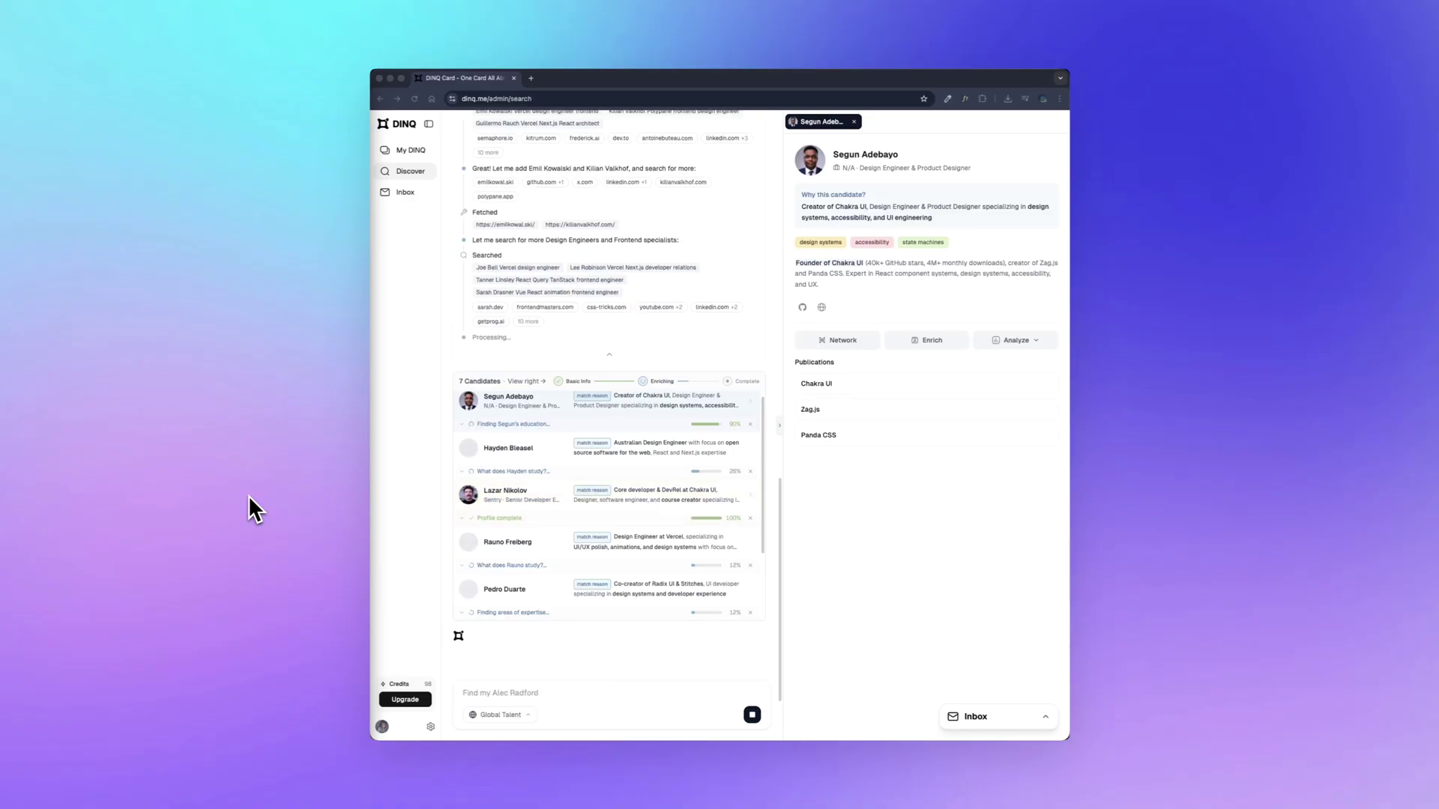
pyautogui.click(521, 549)
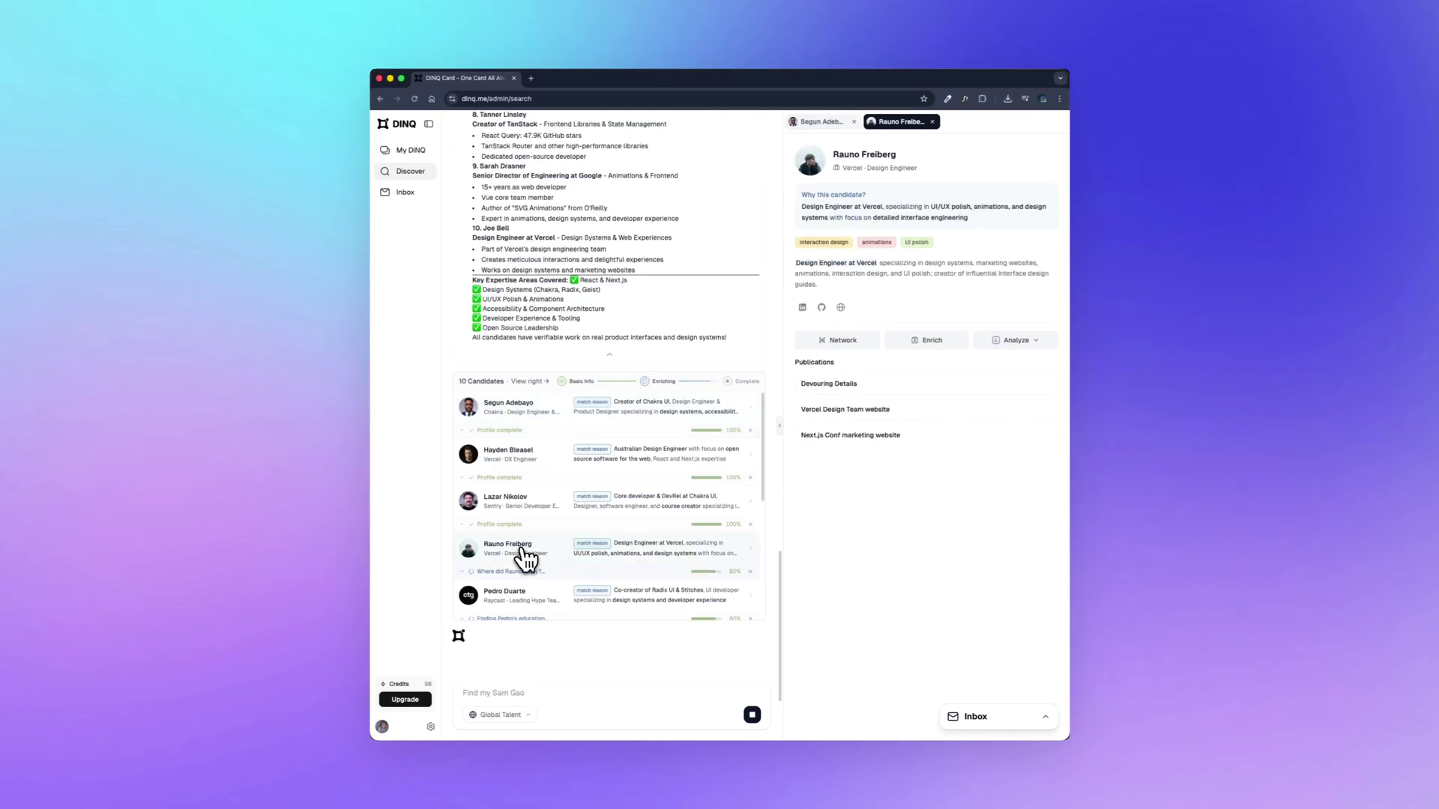
pyautogui.click(533, 513)
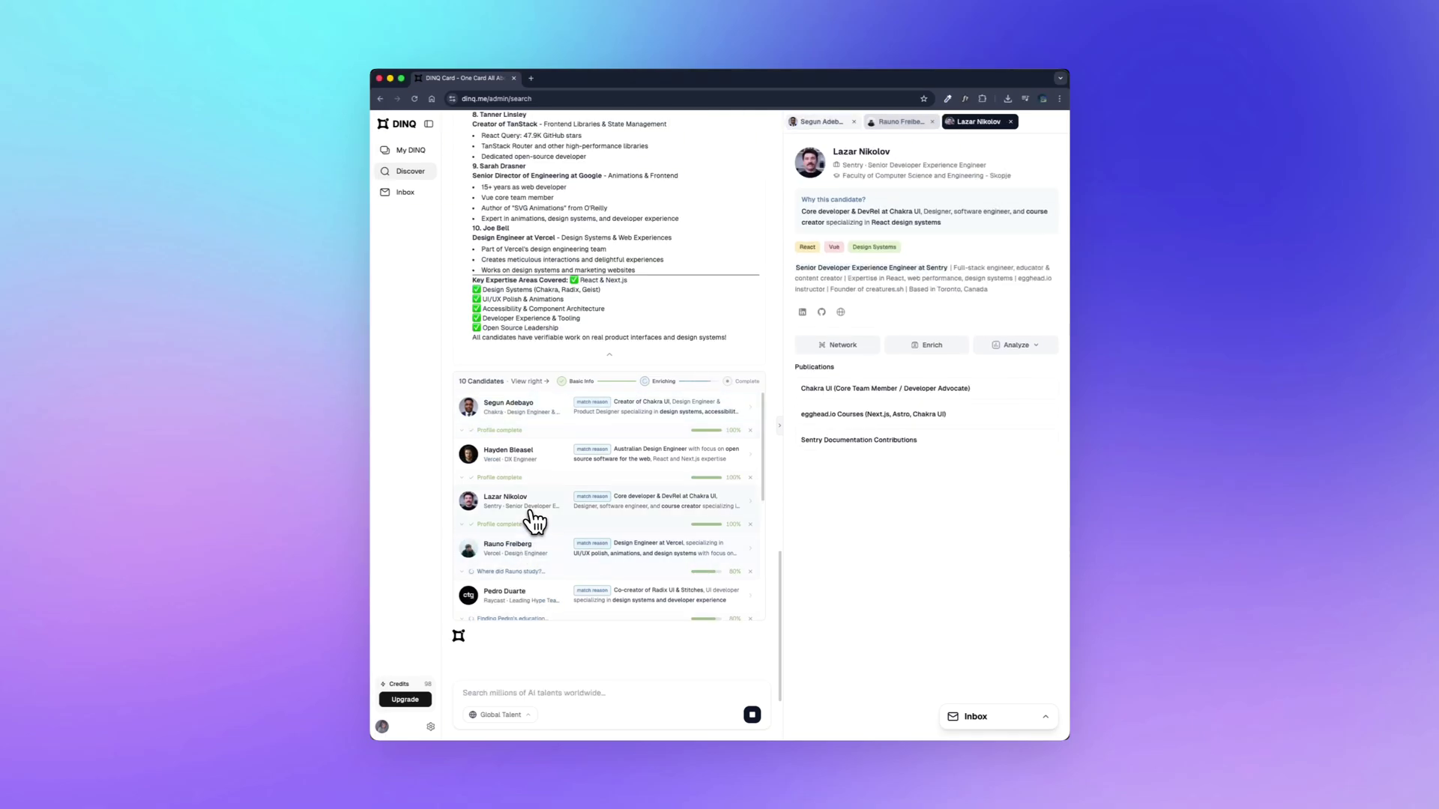
# - Switch between the candidate profile tabs and close the extra ones
pyautogui.click(526, 558)
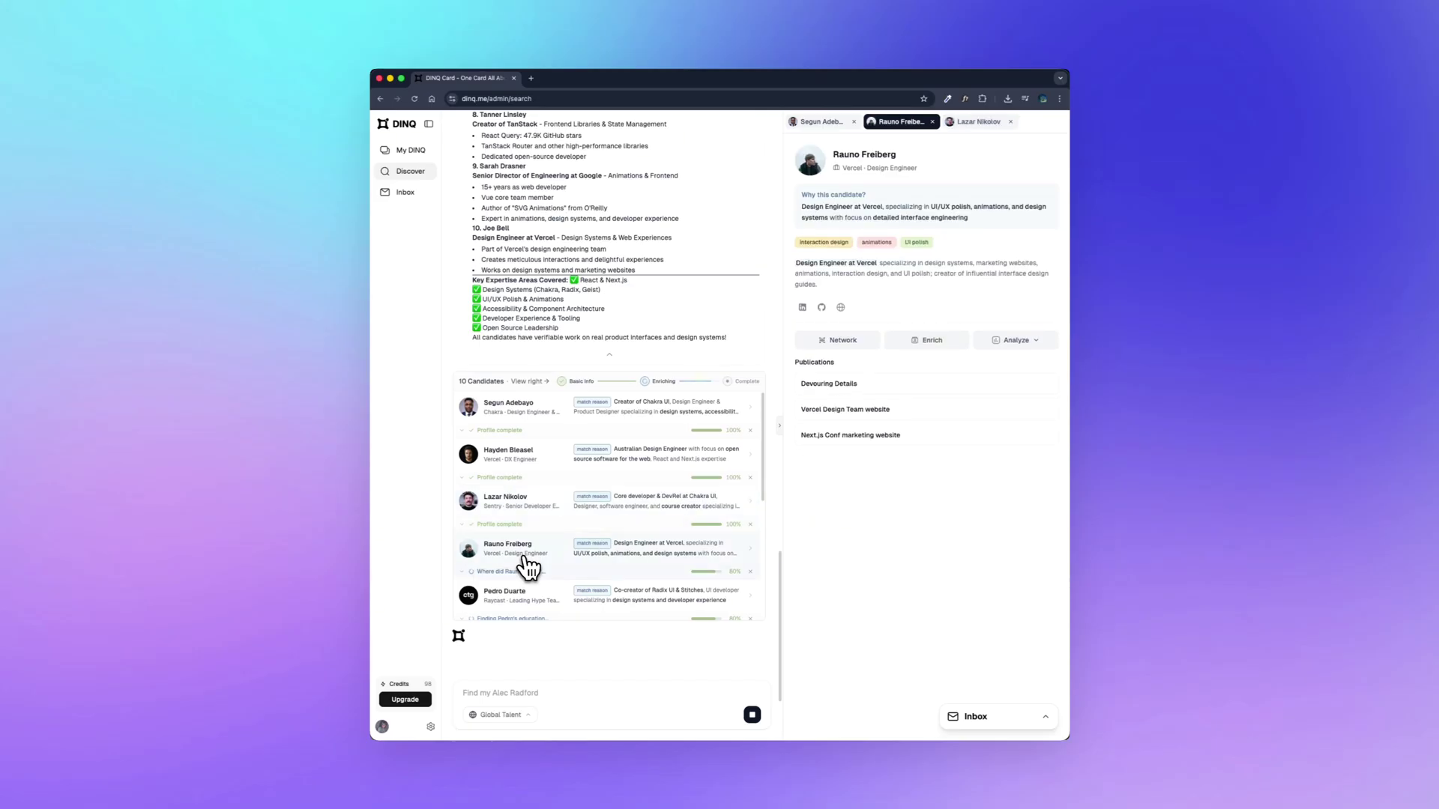
pyautogui.click(982, 123)
pyautogui.click(907, 125)
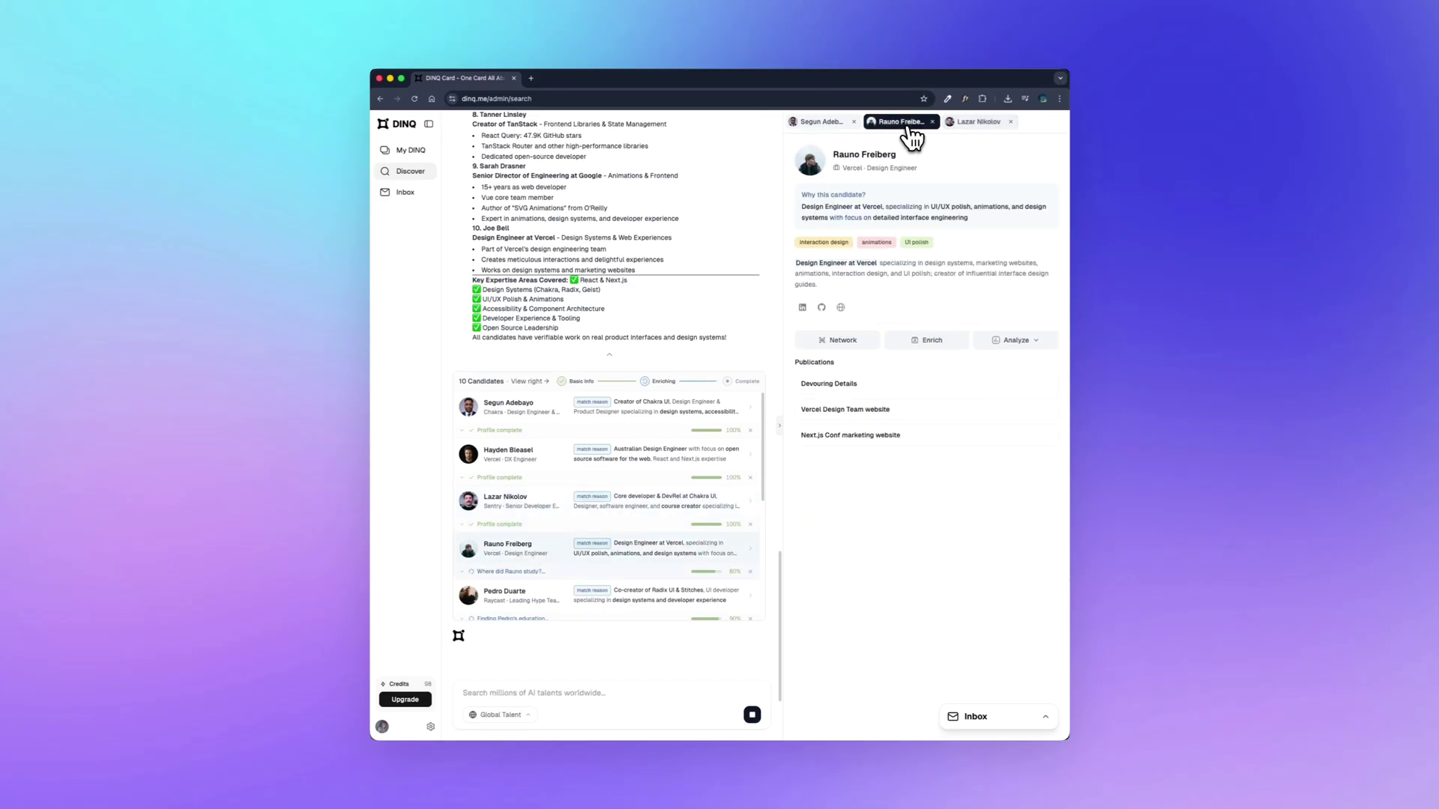
pyautogui.click(841, 129)
pyautogui.click(855, 127)
# - Scroll through the candidate list, then go back to the My DINQ page
pyautogui.scroll(-3, 763, 480)
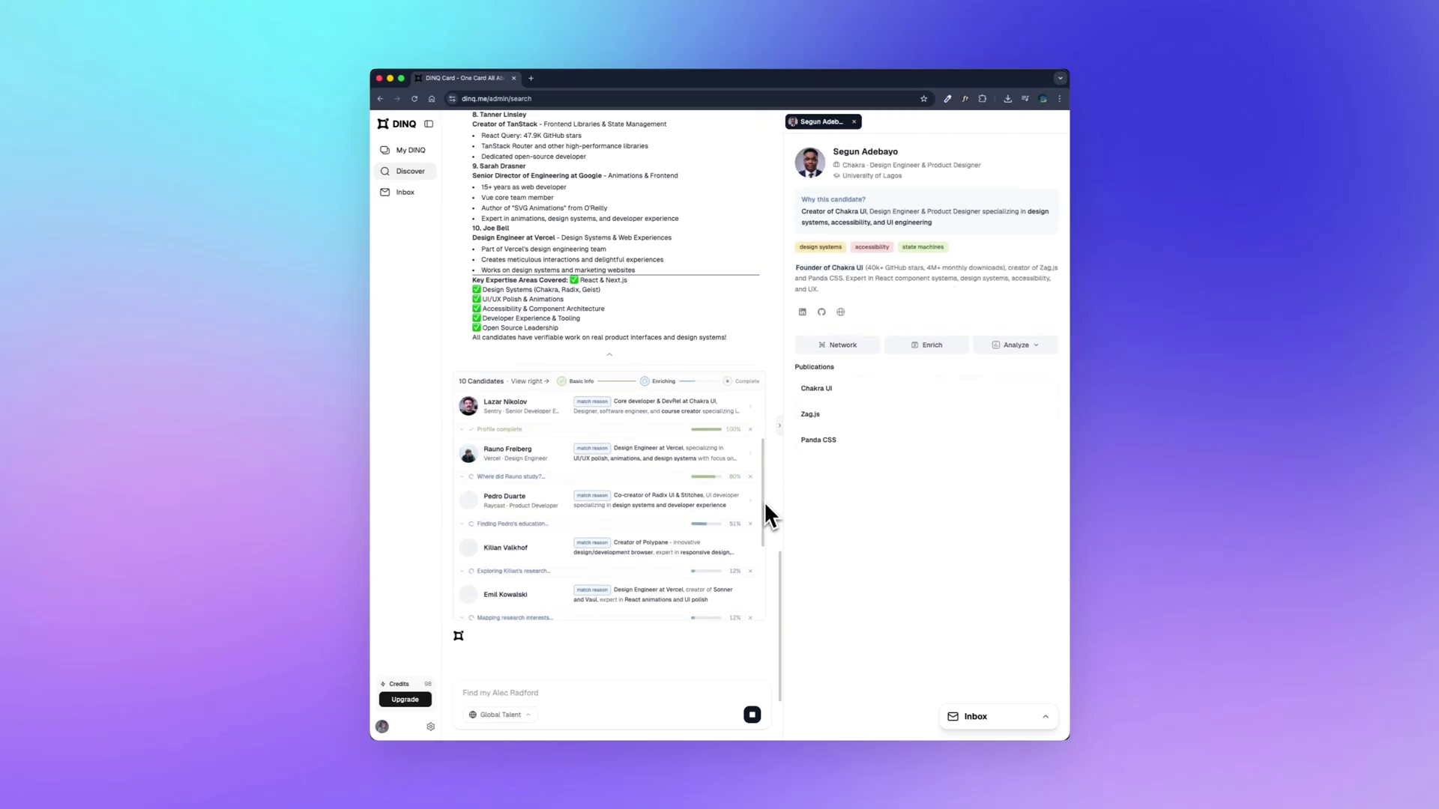
pyautogui.moveTo(765, 506); pyautogui.dragTo(777, 443)
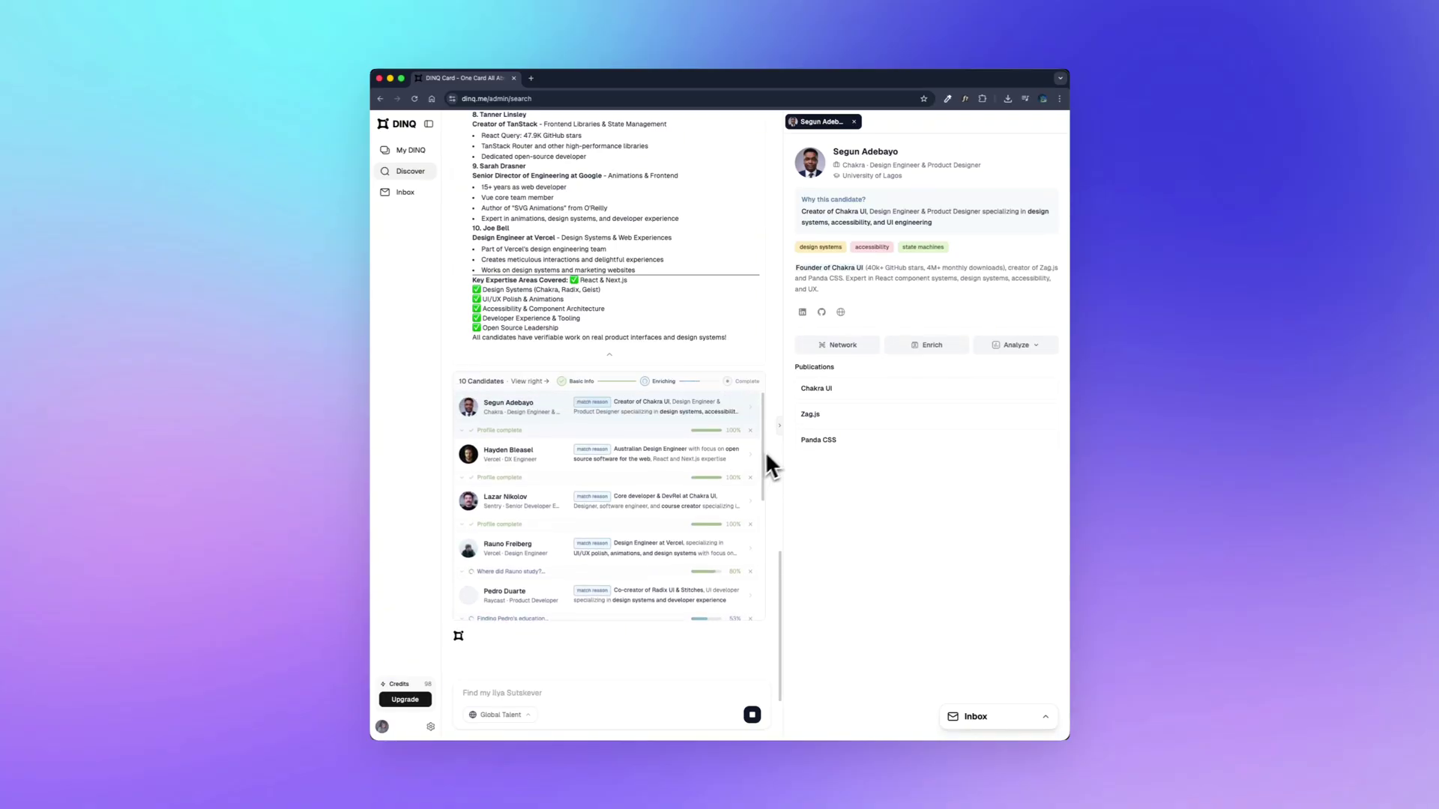
pyautogui.scroll(-5, 726, 479)
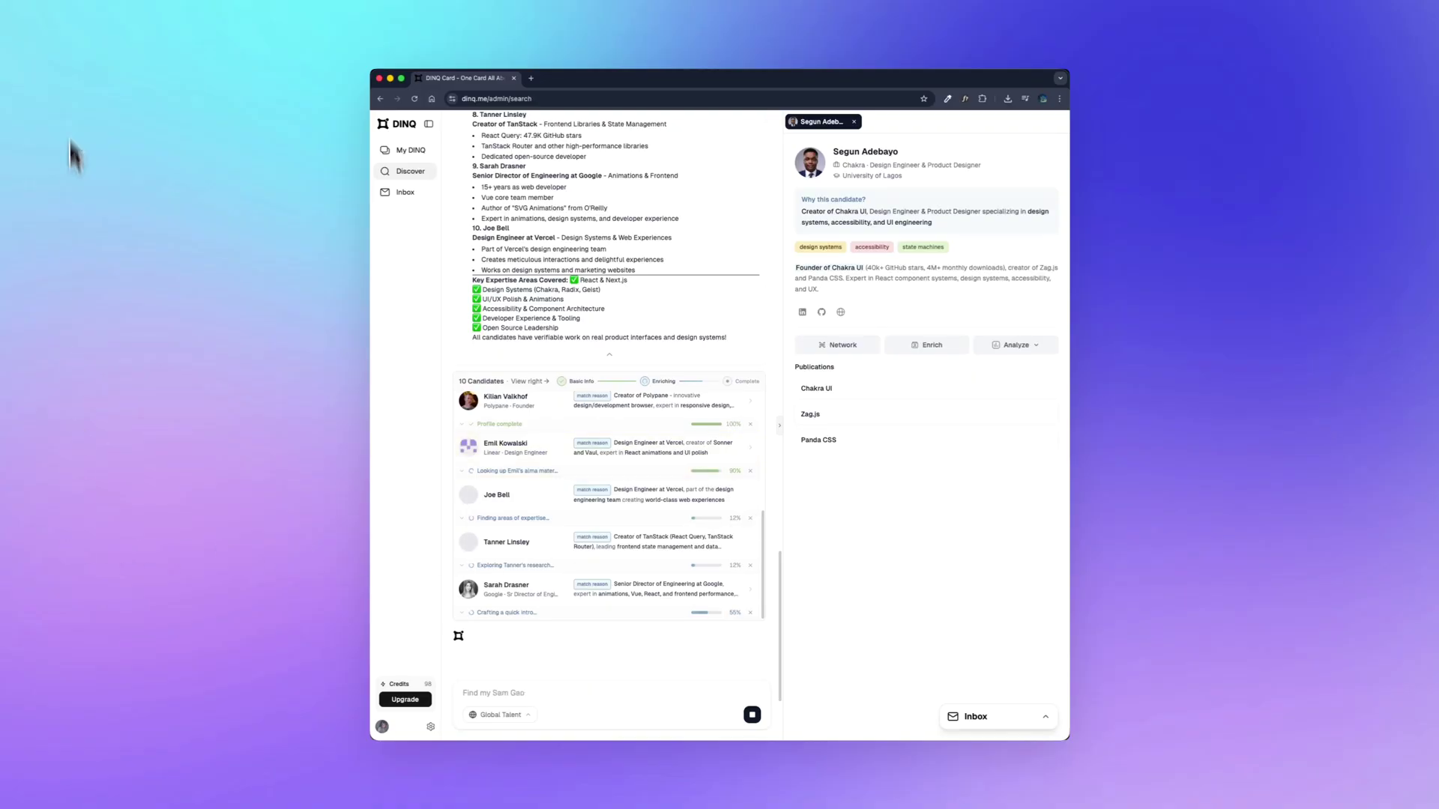
pyautogui.click(51, 87)
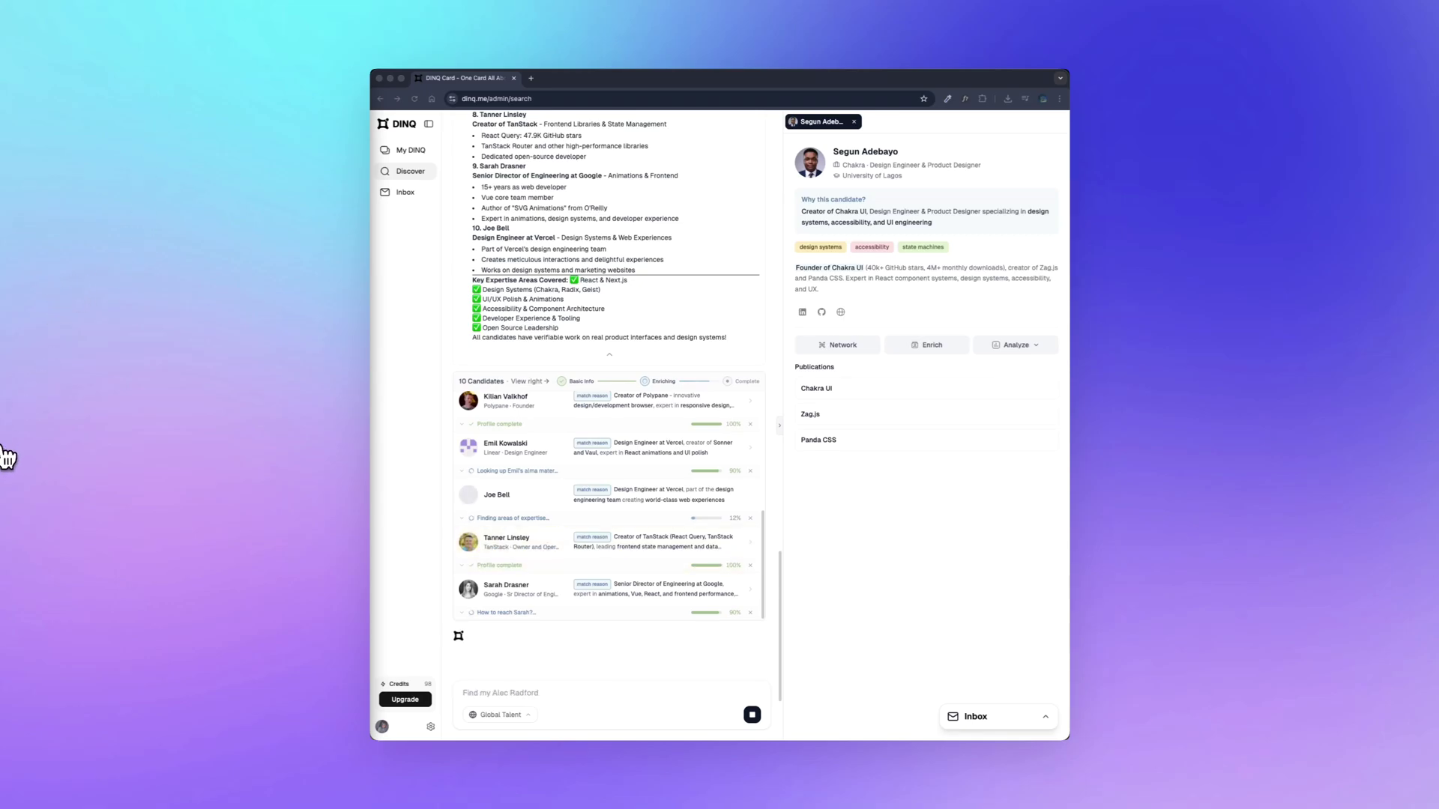
pyautogui.scroll(3, 660, 592)
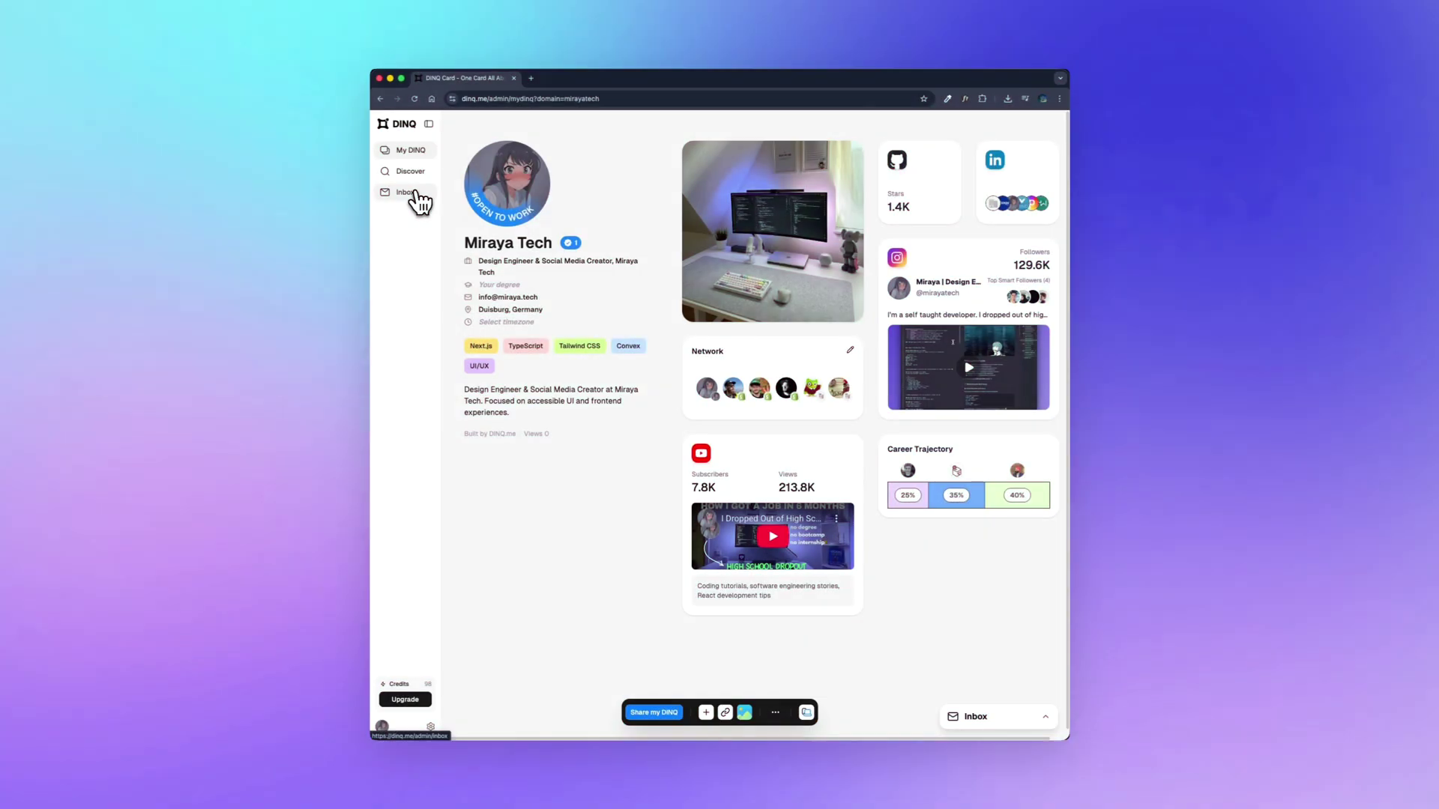
# - Reopen the Miraya Tech profile showing the desk photo, YouTube and Instagram cards
pyautogui.click(412, 193)
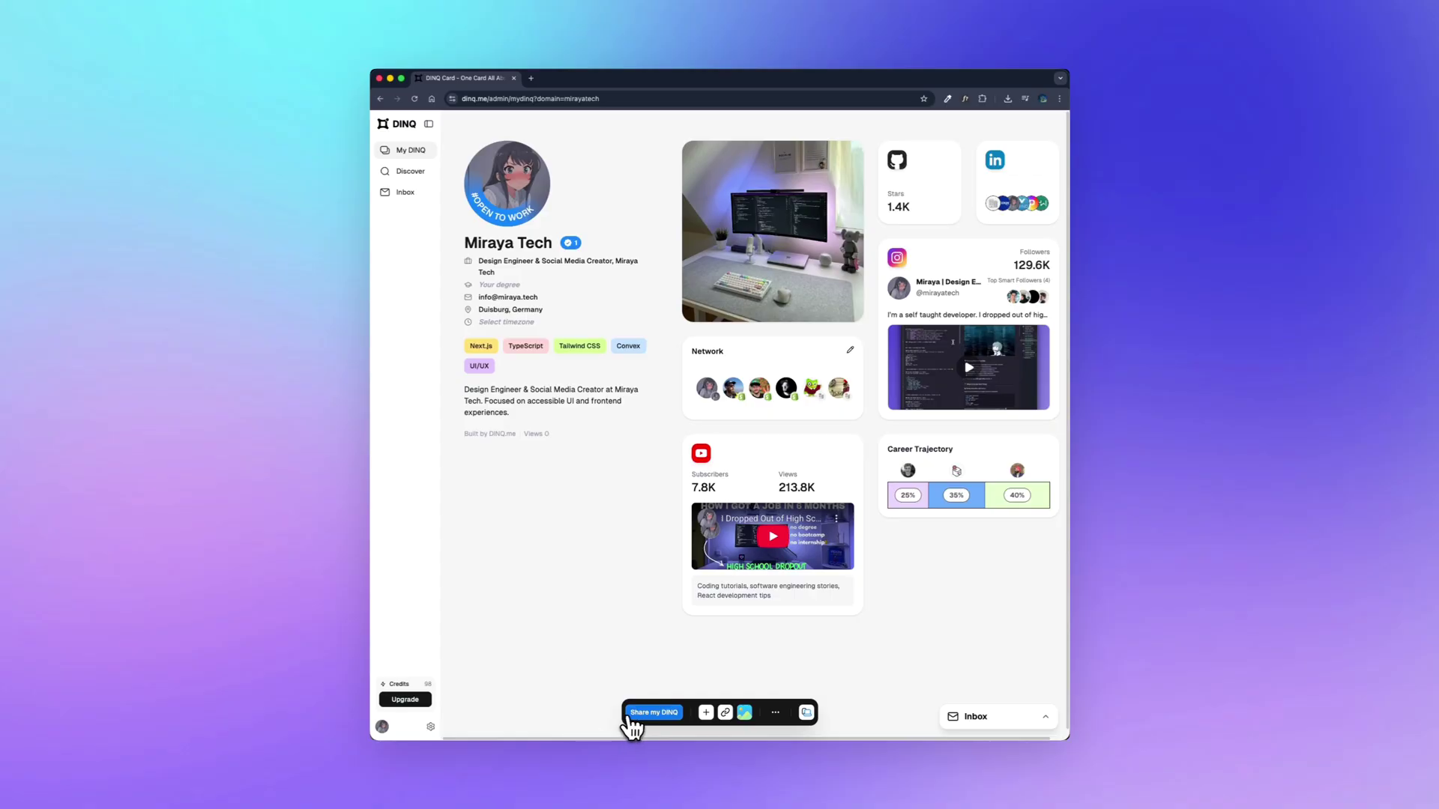
# - Copy the public profile link, view its QR code and preview the page at phone size
pyautogui.click(653, 712)
pyautogui.click(771, 538)
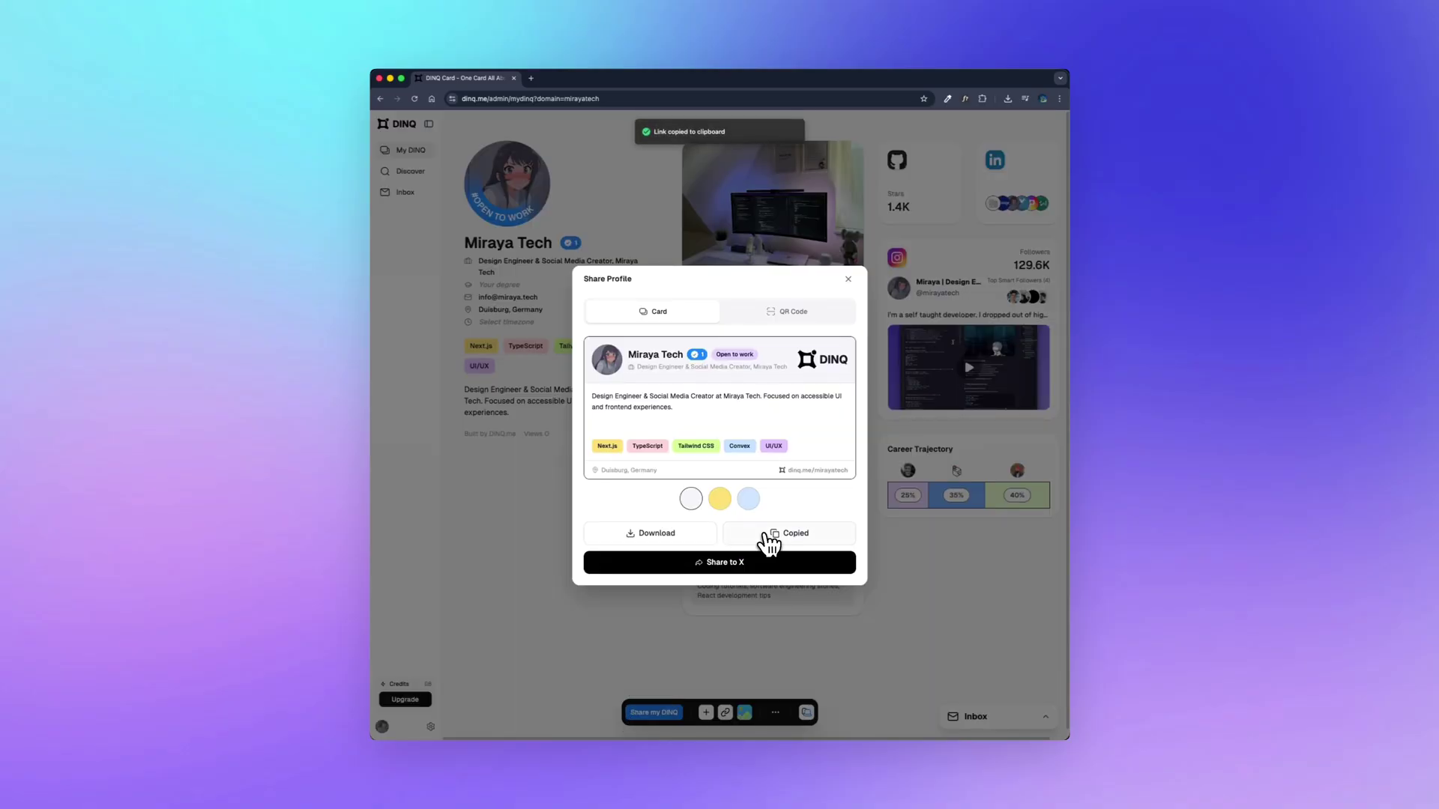
pyautogui.click(793, 313)
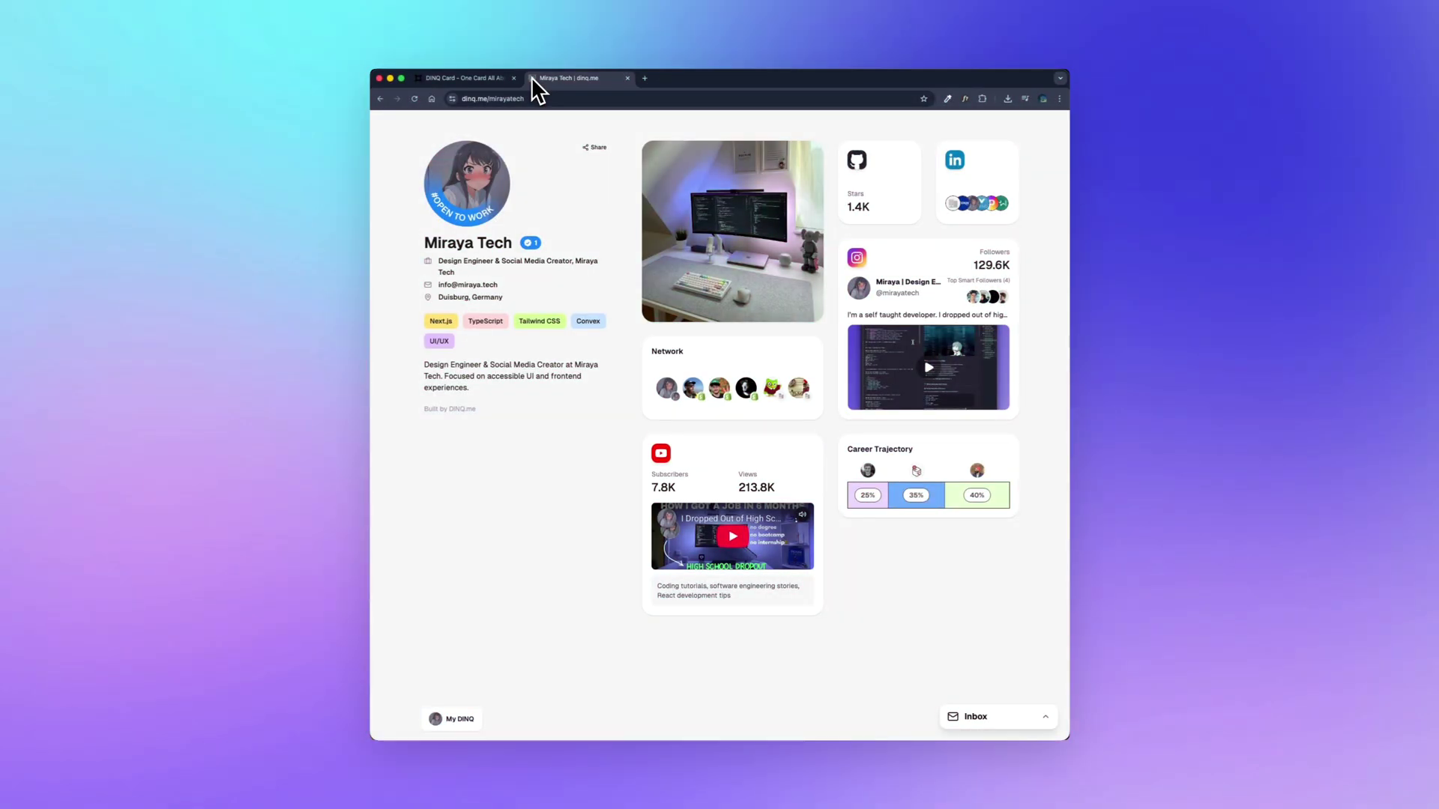
pyautogui.press('super+alt+i')
pyautogui.moveTo(698, 231); pyautogui.dragTo(874, 231)
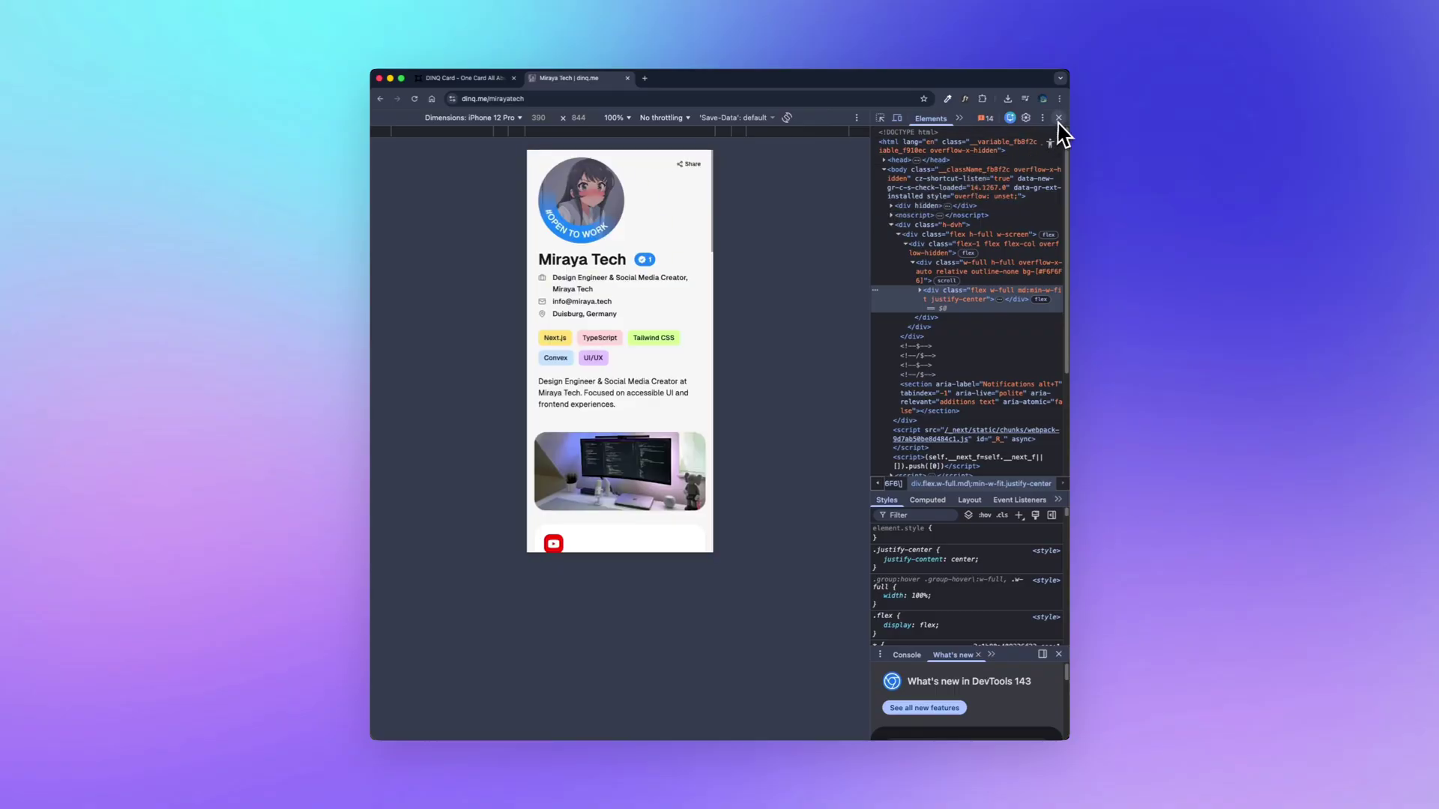